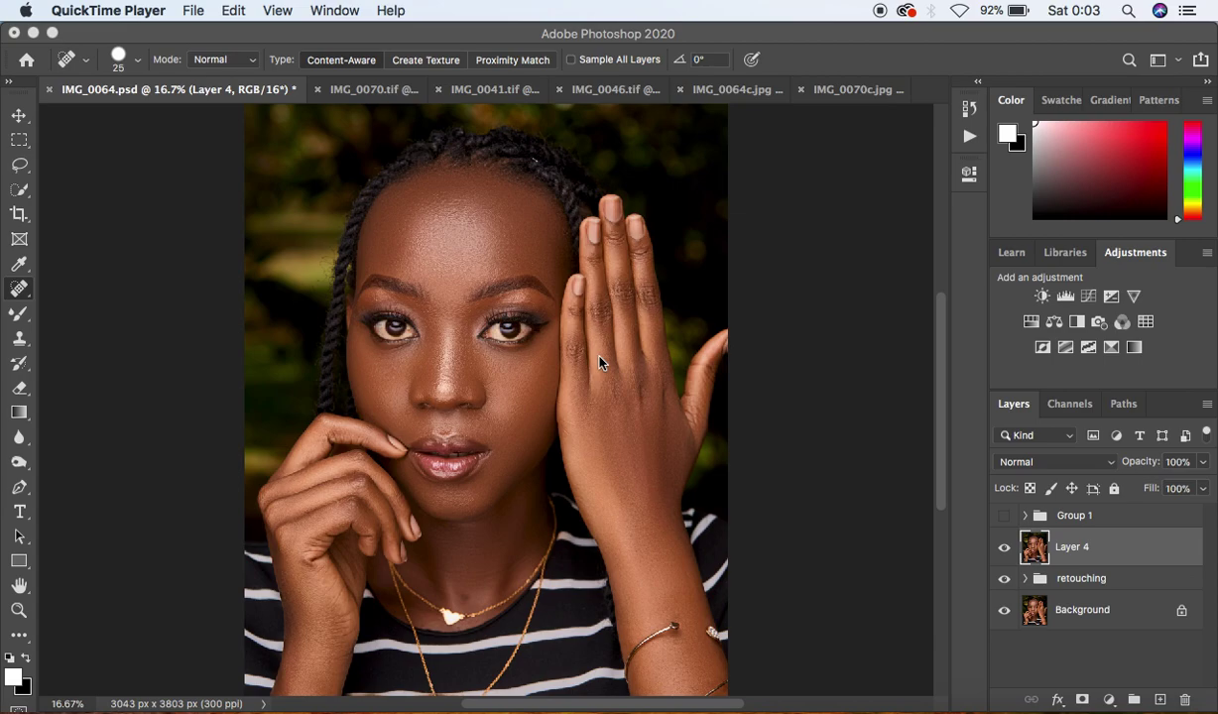
Compare the retouched portrait with the original Background layer by repeatedly isolating and restoring it.
{"action": "left_click", "coordinate": [1005, 611]}
{"action": "left_click", "coordinate": [1005, 611], "text": "alt"}
{"action": "left_click", "coordinate": [1005, 612], "text": "alt"}
{"action": "left_click", "coordinate": [1005, 611], "text": "alt"}
{"action": "left_click", "coordinate": [1005, 611], "text": "alt"}
{"action": "left_click", "coordinate": [1005, 611], "text": "alt"}
{"action": "left_click", "coordinate": [1005, 611], "text": "alt"}
{"action": "left_click", "coordinate": [1005, 611], "text": "alt"}
{"action": "left_click", "coordinate": [1005, 611], "text": "alt"}
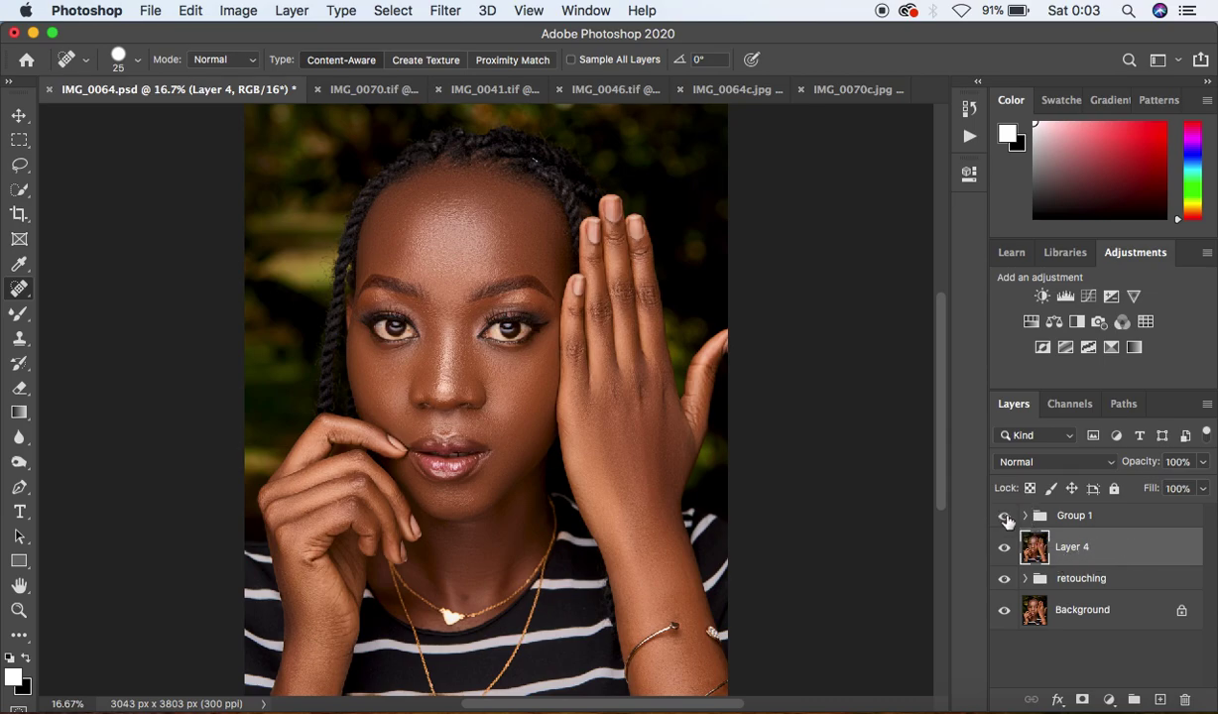
Compare the image with and without the Group 1 colour grading, leaving the group hidden.
{"action": "left_click", "coordinate": [1008, 516]}
{"action": "left_click", "coordinate": [1007, 517]}
{"action": "left_click", "coordinate": [1005, 517]}
{"action": "left_click", "coordinate": [1006, 517]}
{"action": "left_click", "coordinate": [1007, 519]}
{"action": "left_click", "coordinate": [1007, 519]}
{"action": "left_click", "coordinate": [1006, 517]}
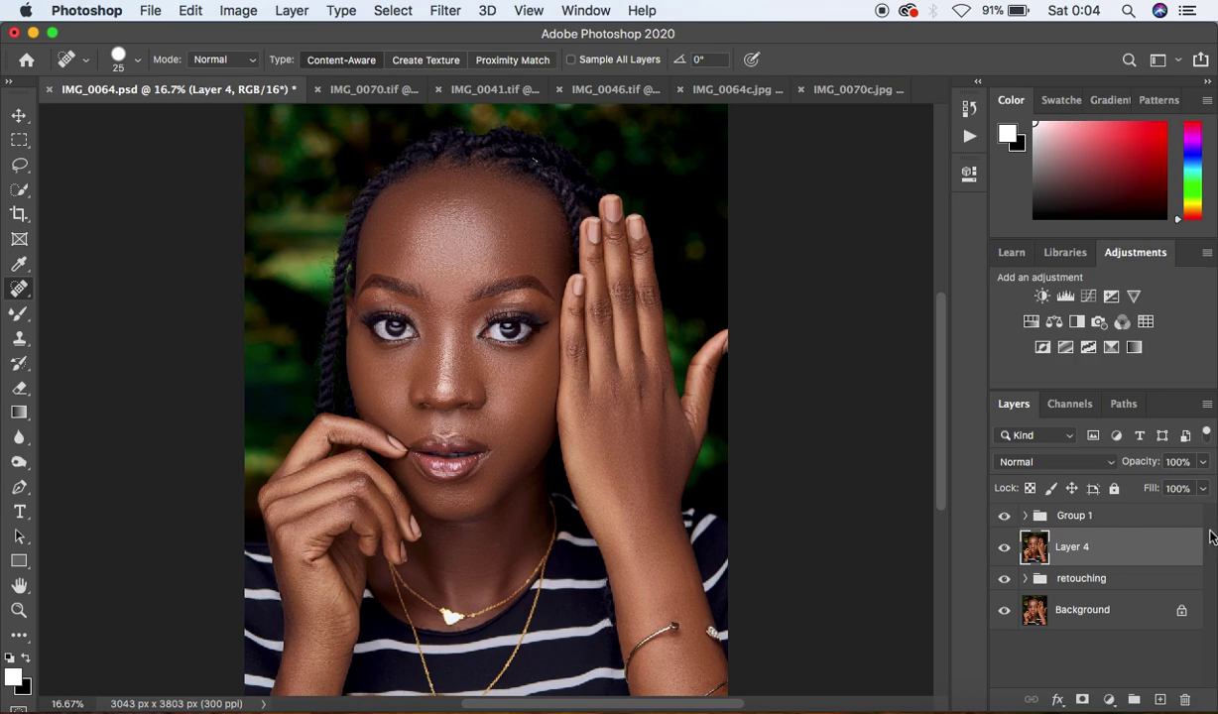
{"action": "left_click", "coordinate": [1005, 519]}
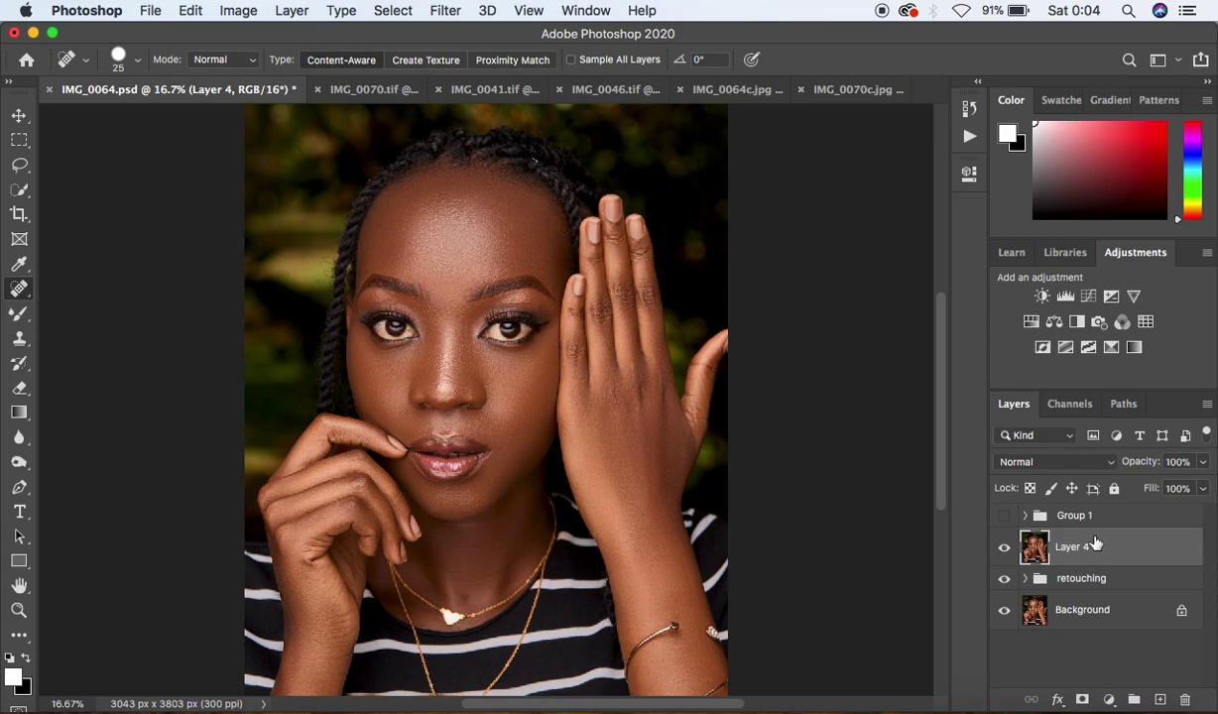
Duplicate Layer 4 and name the copy "color grade".
{"action": "key", "text": "super+j"}
{"action": "left_click", "coordinate": [1079, 551]}
{"action": "double_click", "coordinate": [1079, 548]}
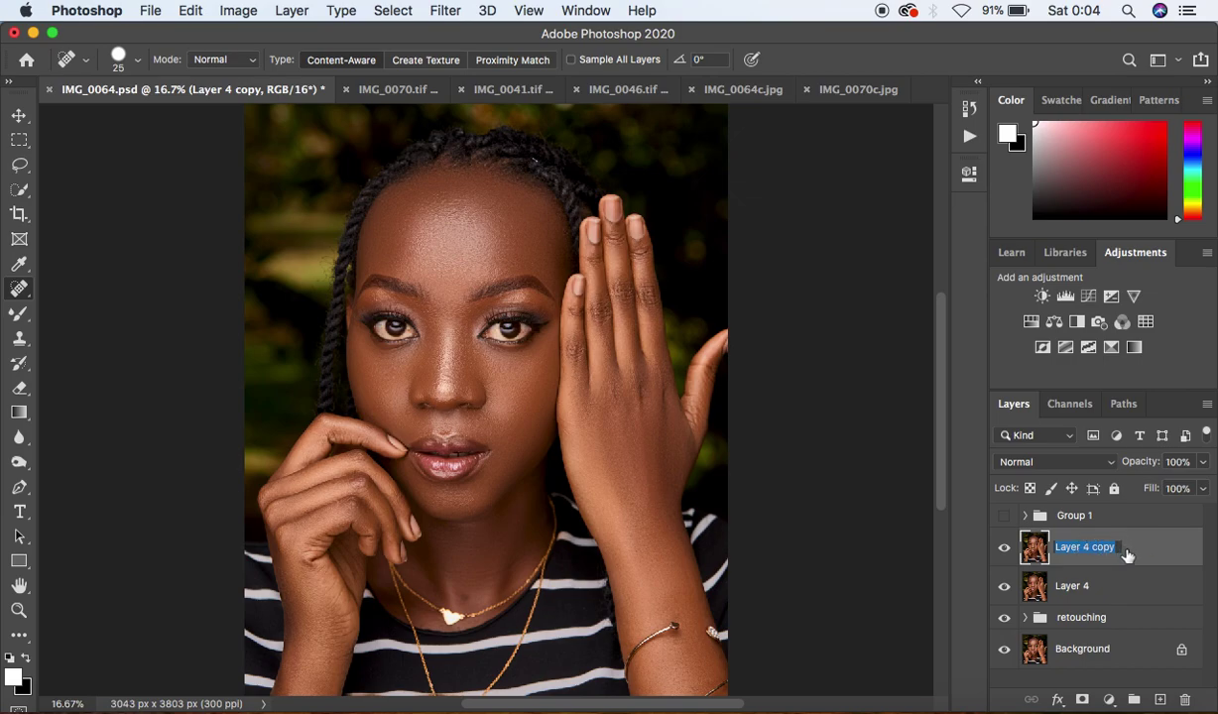
{"action": "type", "text": "color grade"}
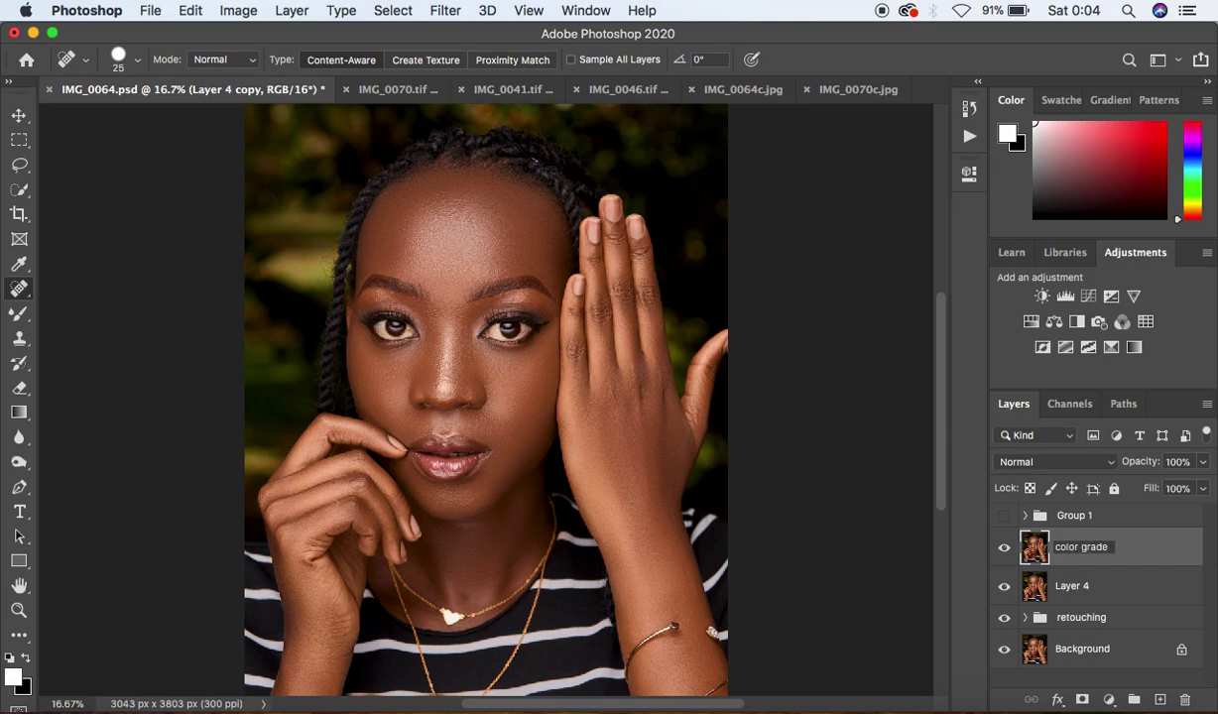
{"action": "key", "text": "Return"}
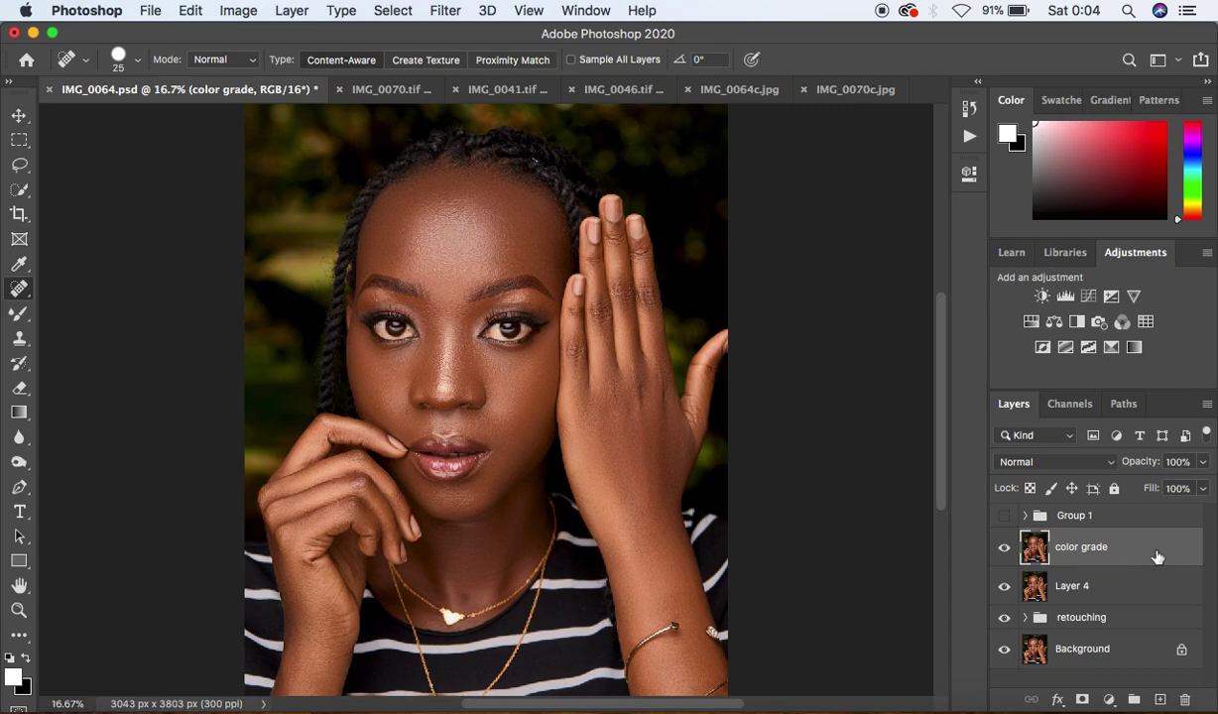
Open the color grade layer in the Camera Raw Filter and set the Calibration saturation of Red Primary and Green Primary to -10.
{"action": "left_click", "coordinate": [432, 10]}
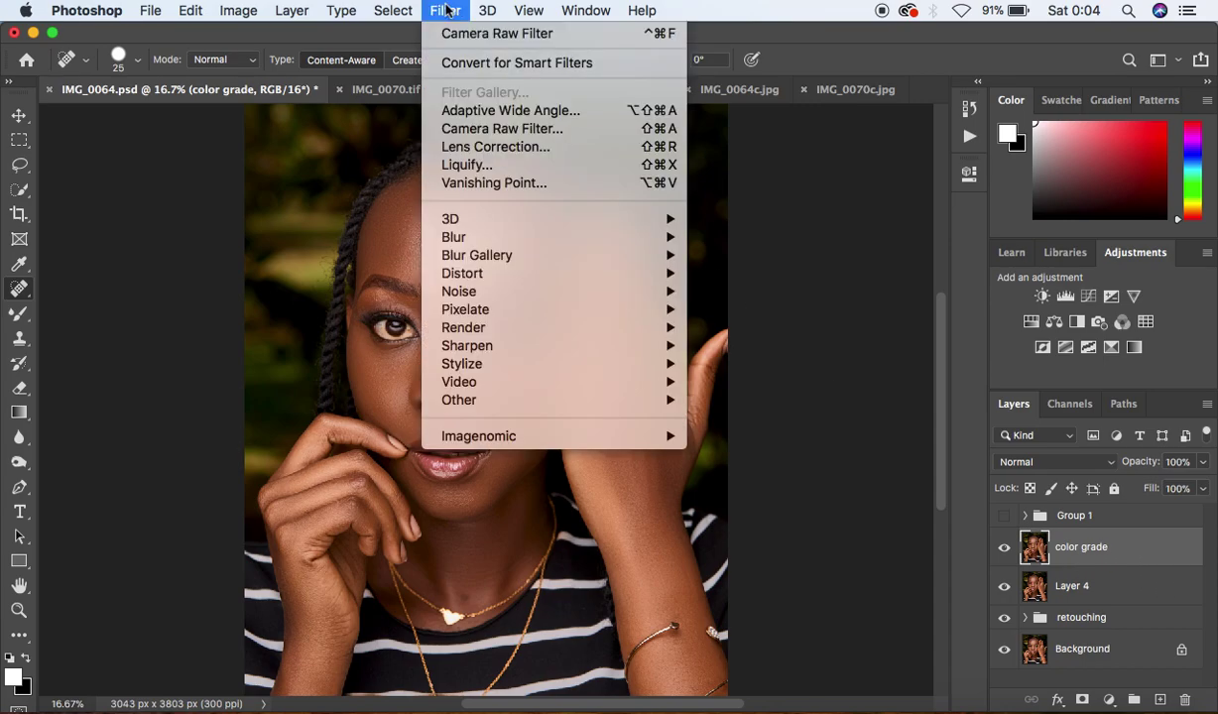
{"action": "left_click", "coordinate": [489, 130]}
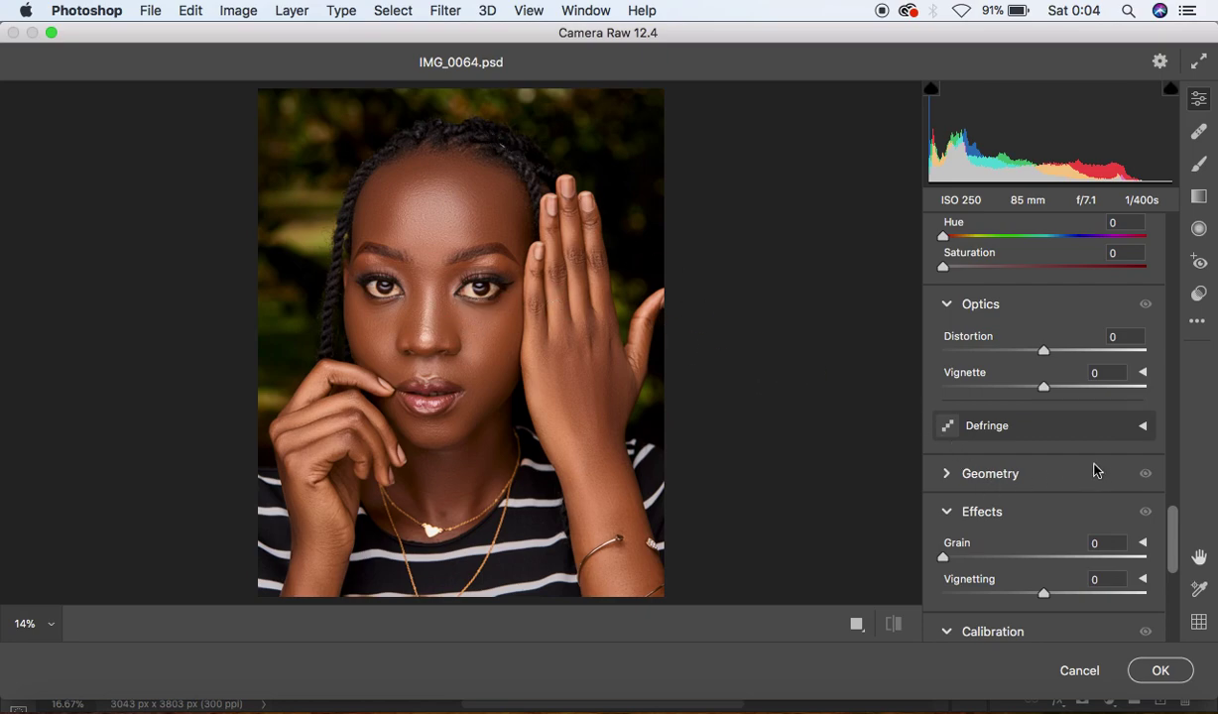
{"action": "scroll", "coordinate": [1086, 494], "scroll_direction": "down", "scroll_amount": 7}
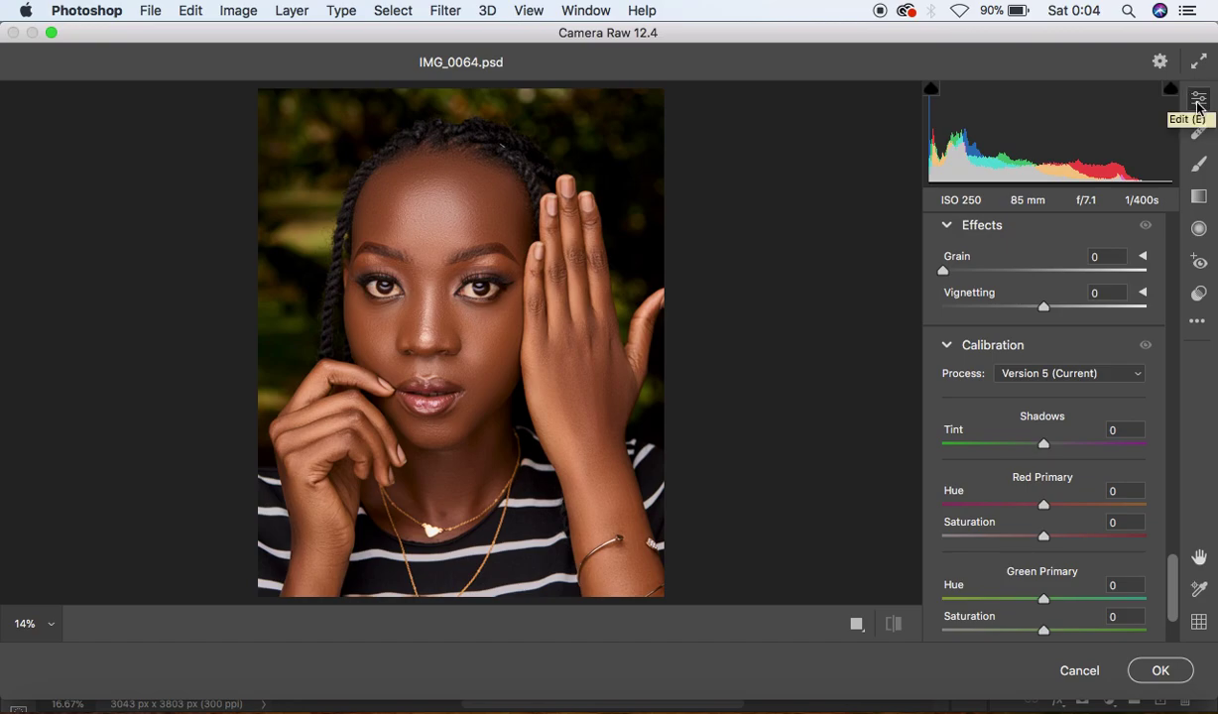
{"action": "scroll", "coordinate": [1042, 498], "scroll_direction": "down", "scroll_amount": 3}
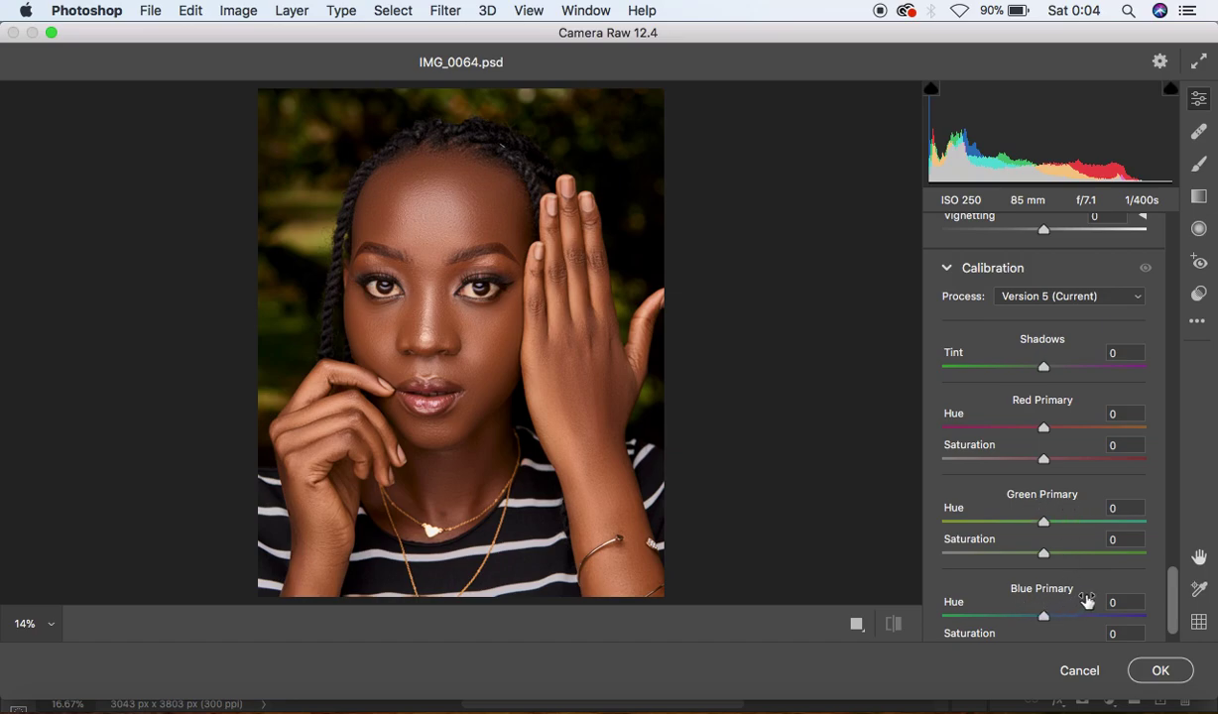
{"action": "scroll", "coordinate": [1087, 600], "scroll_direction": "down", "scroll_amount": 1}
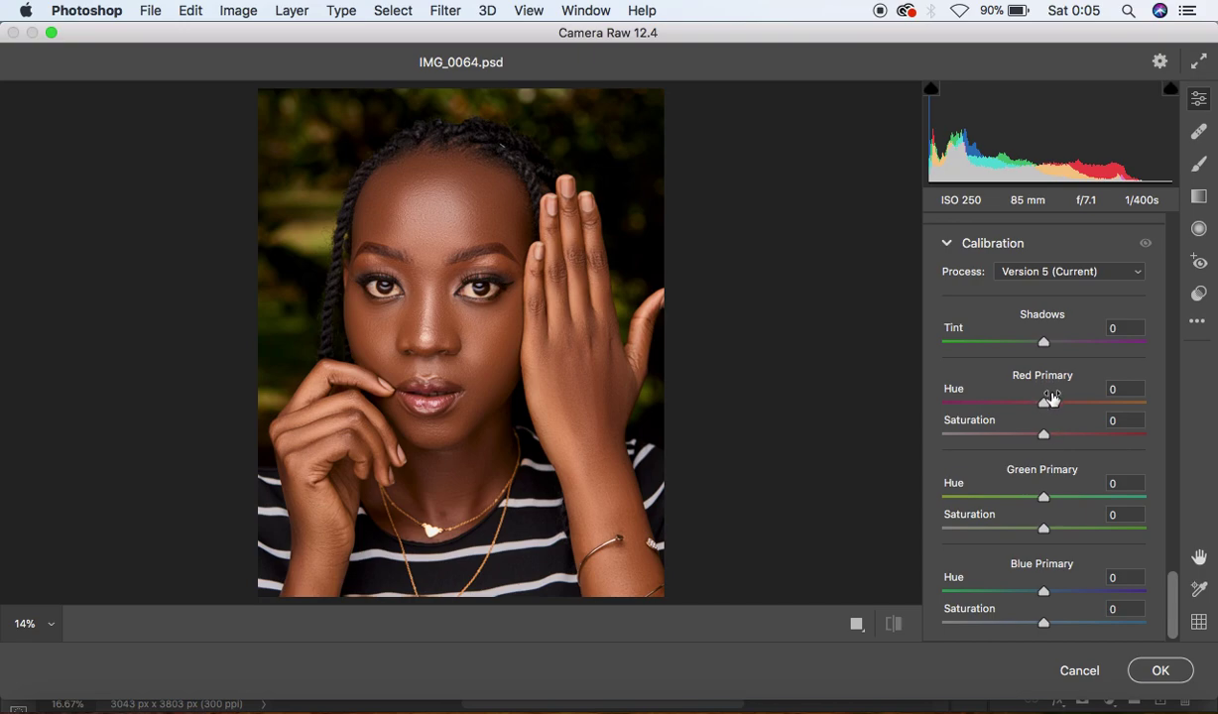
{"action": "left_click_drag", "start_coordinate": [1045, 434], "coordinate": [1034, 435]}
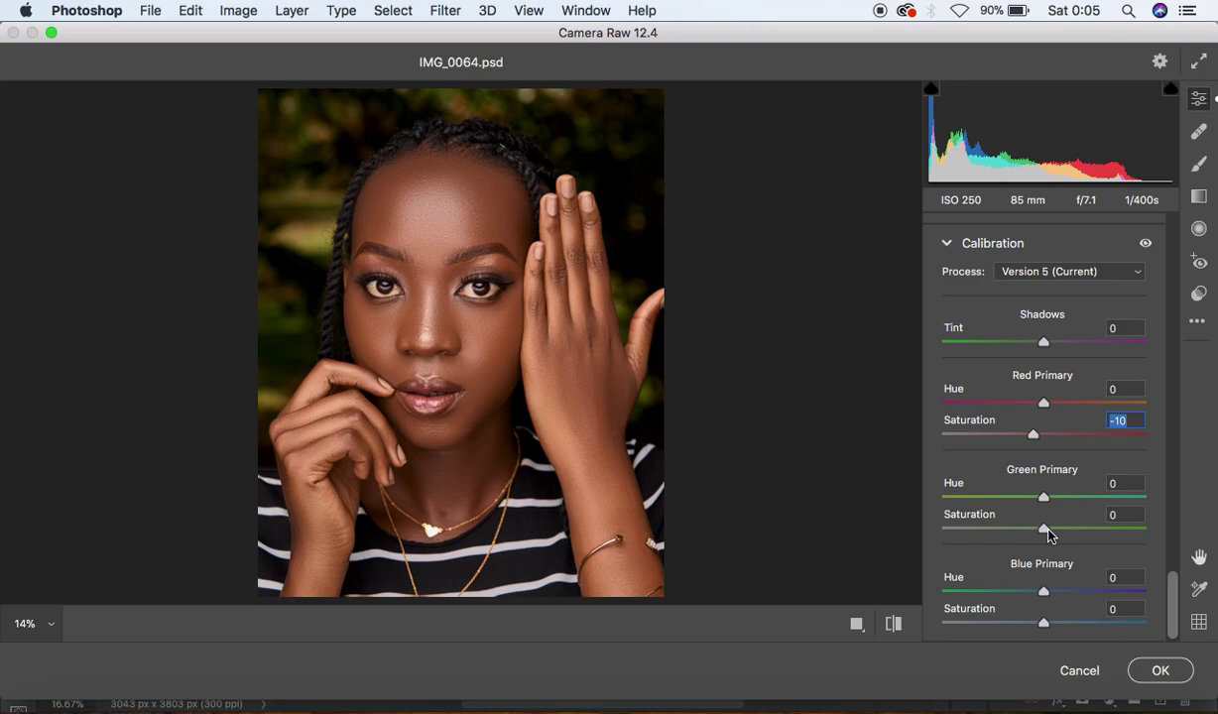
{"action": "left_click_drag", "start_coordinate": [1046, 536], "coordinate": [1034, 535]}
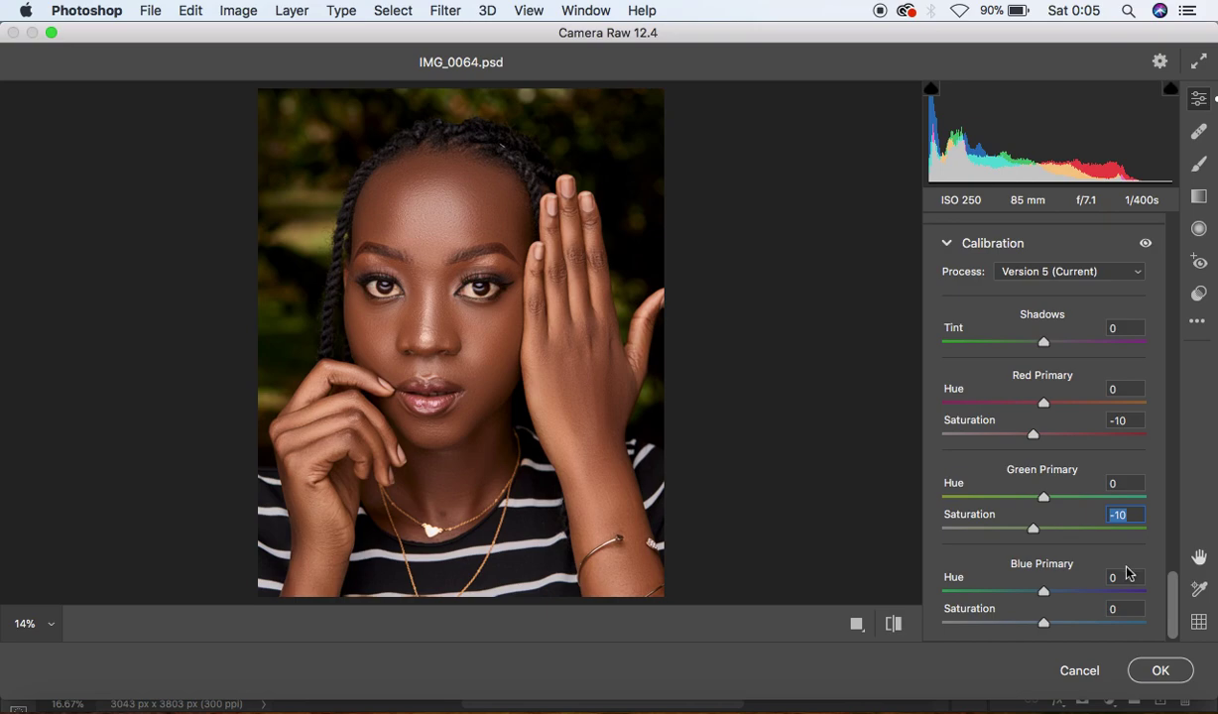
Set the Blue Primary saturation to -10 and compare the image before and after the calibration.
{"action": "left_click", "coordinate": [894, 623]}
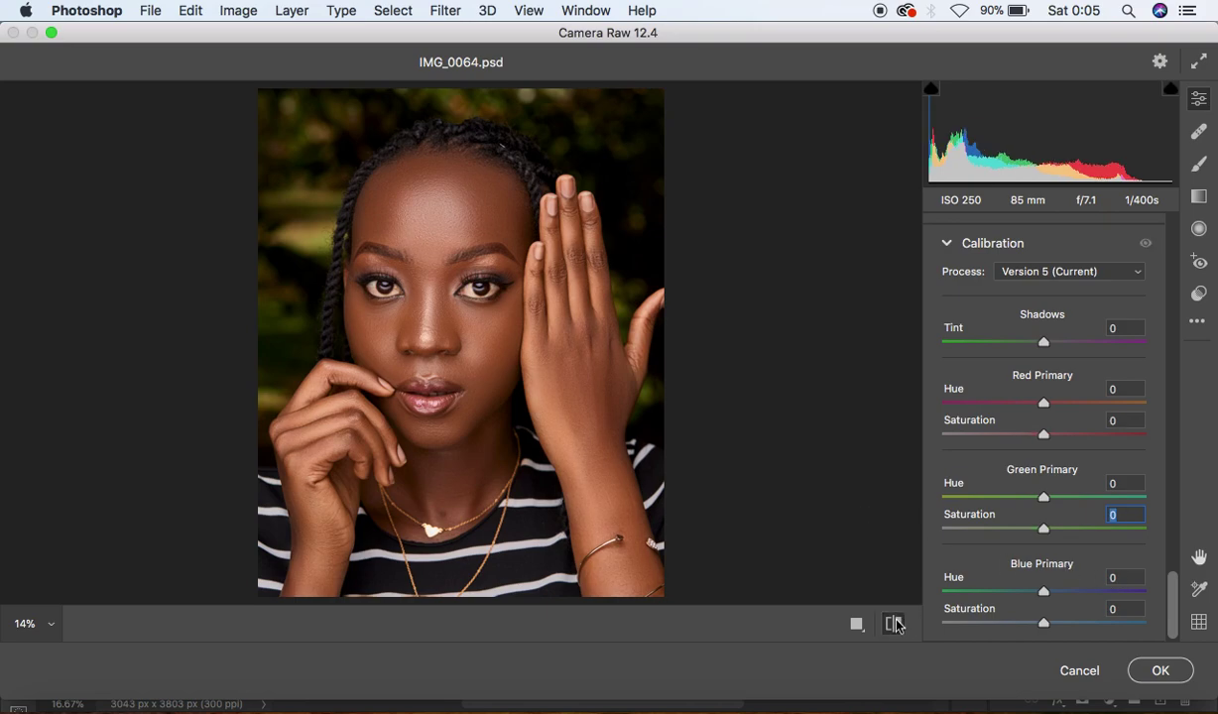
{"action": "left_click", "coordinate": [895, 623]}
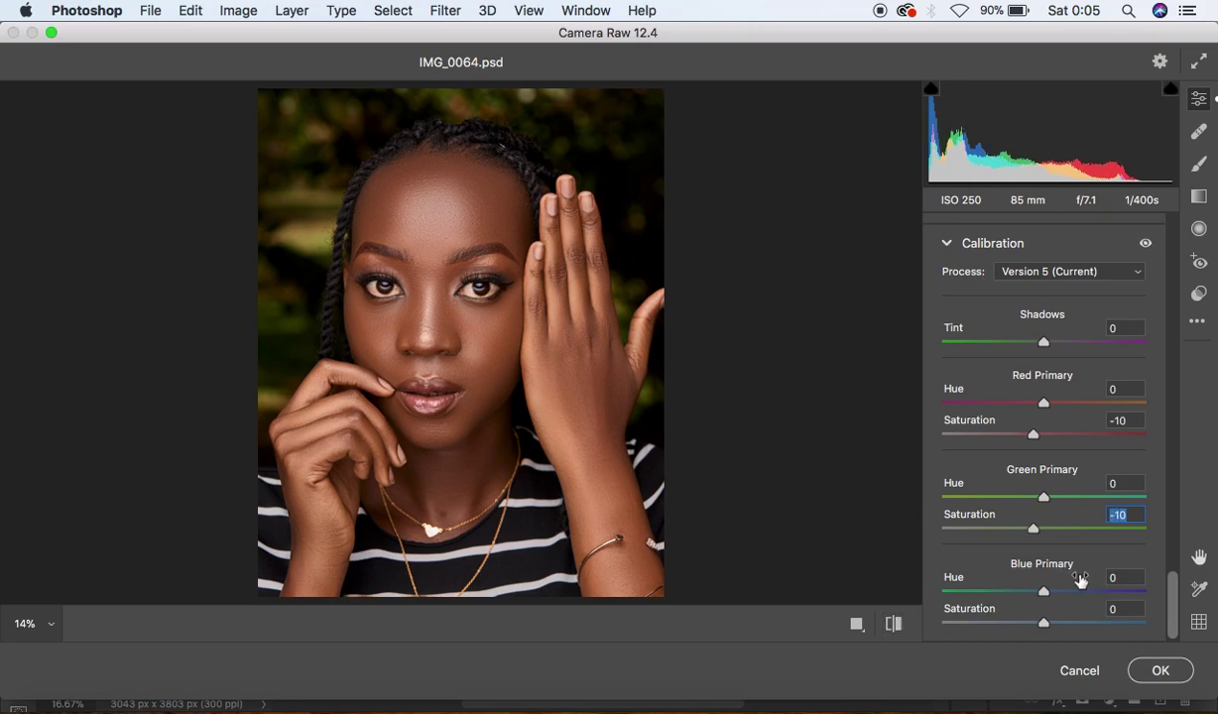
{"action": "left_click_drag", "start_coordinate": [1043, 623], "coordinate": [1035, 628]}
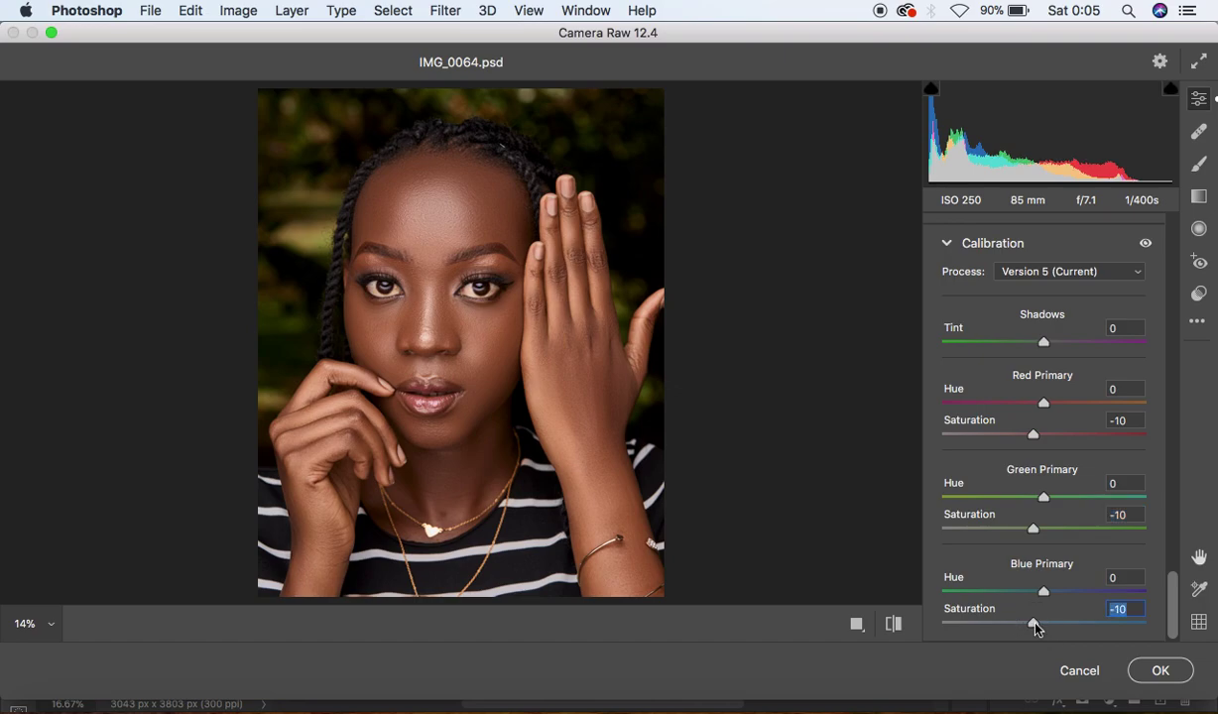
{"action": "left_click", "coordinate": [891, 624]}
{"action": "left_click", "coordinate": [891, 624]}
{"action": "left_click", "coordinate": [890, 624]}
{"action": "left_click", "coordinate": [890, 624]}
Try the Color Mixer's Oranges luminance at +100 and -100, and reset it to 0.
{"action": "scroll", "coordinate": [1146, 245], "scroll_direction": "up", "scroll_amount": 5}
{"action": "scroll", "coordinate": [1139, 266], "scroll_direction": "up", "scroll_amount": 10}
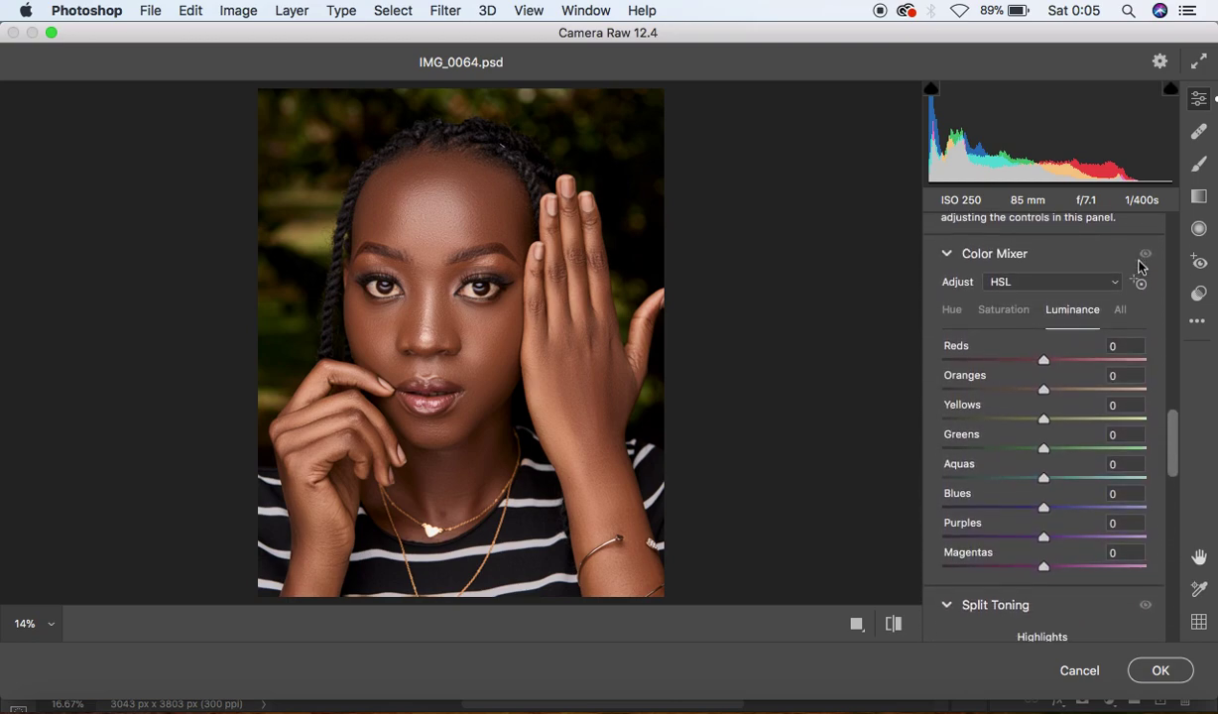
{"action": "scroll", "coordinate": [1139, 268], "scroll_direction": "down", "scroll_amount": 1}
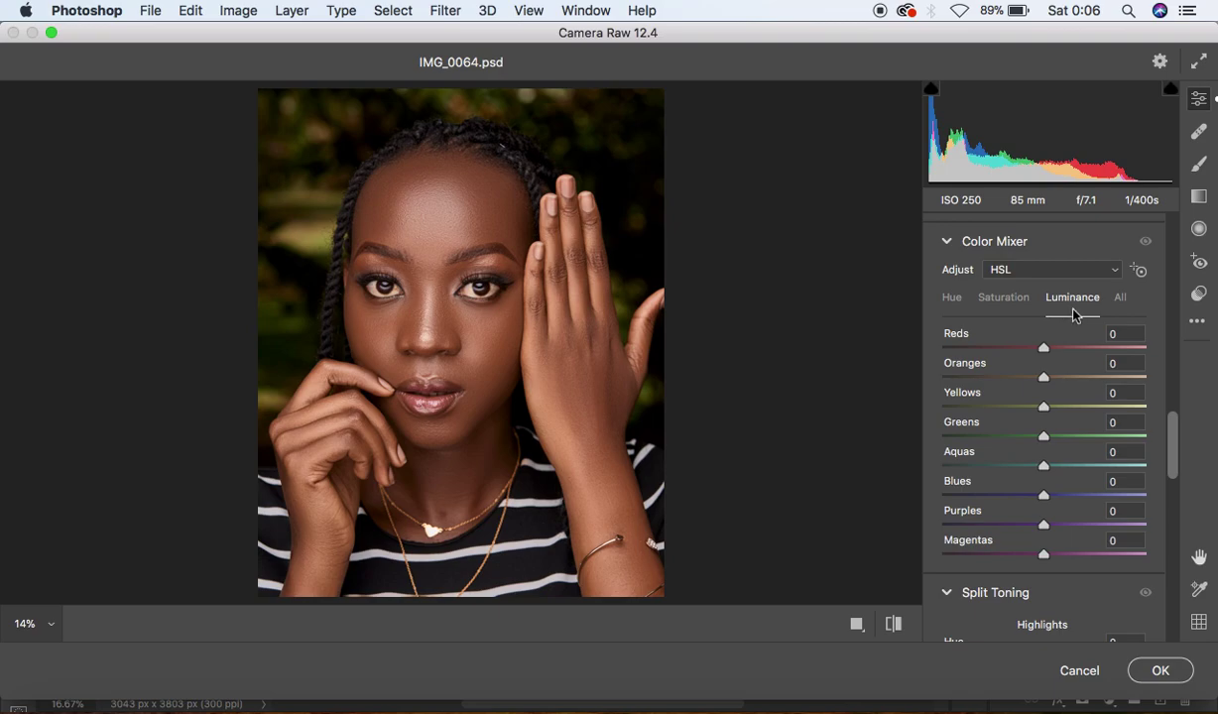
{"action": "left_click", "coordinate": [1044, 378]}
{"action": "left_click_drag", "start_coordinate": [1043, 378], "coordinate": [1169, 377]}
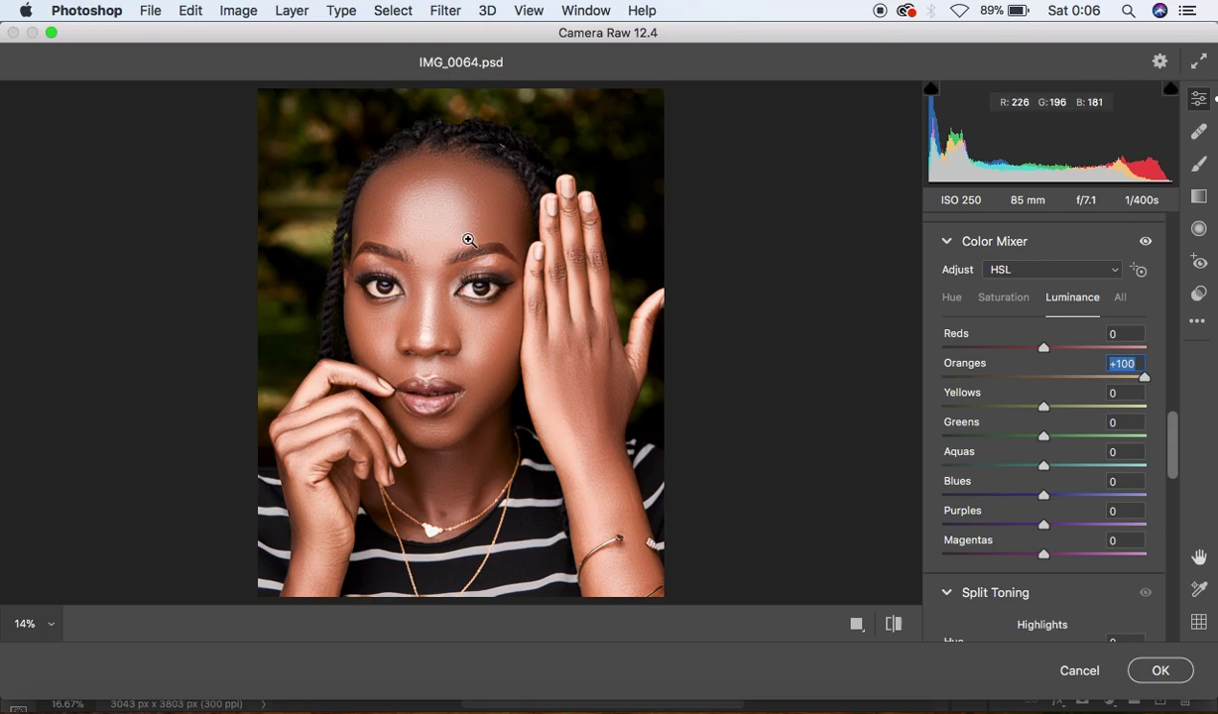
{"action": "left_click_drag", "start_coordinate": [1147, 379], "coordinate": [887, 402]}
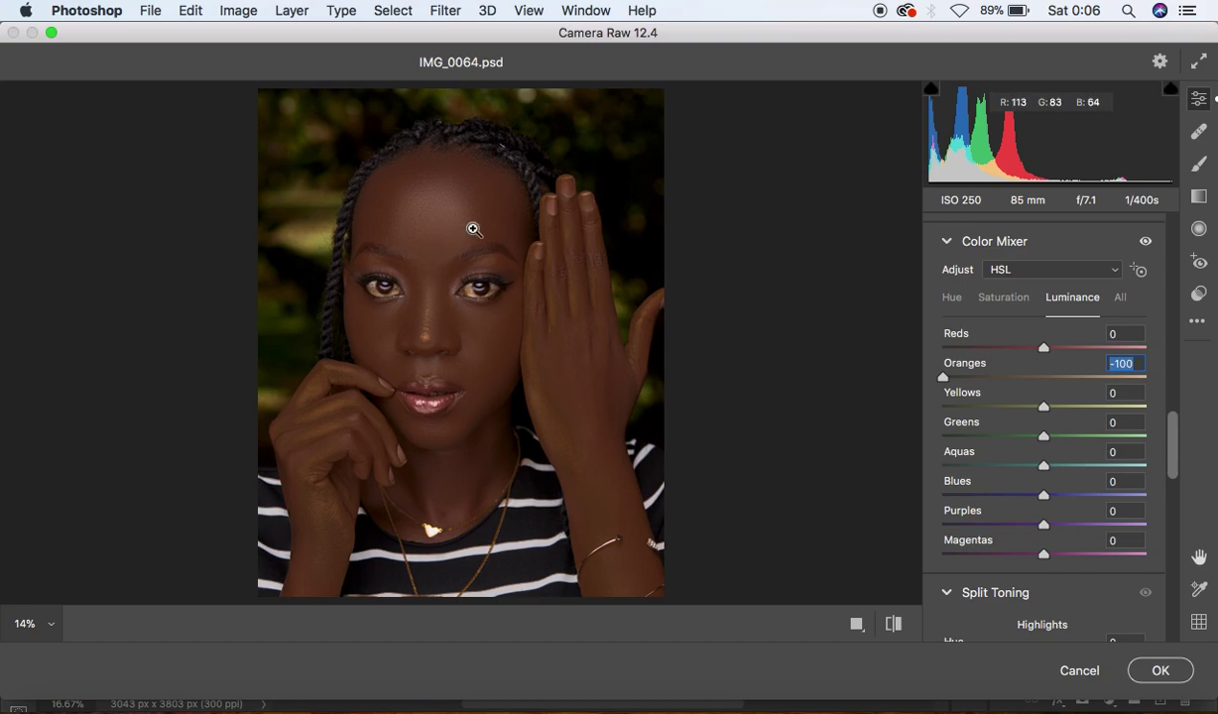
{"action": "double_click", "coordinate": [944, 380]}
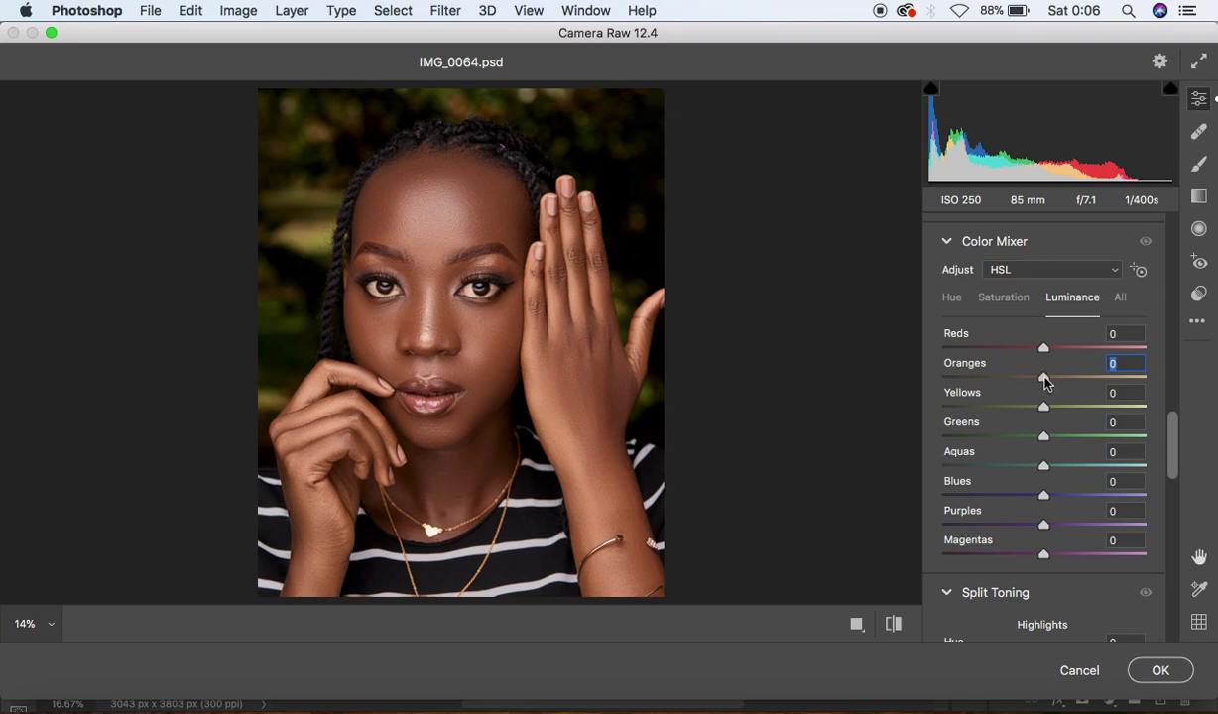
Set the Oranges luminance to -12 and compare the image with the Color Mixer adjustments off and on.
{"action": "left_click_drag", "start_coordinate": [1044, 382], "coordinate": [1033, 381]}
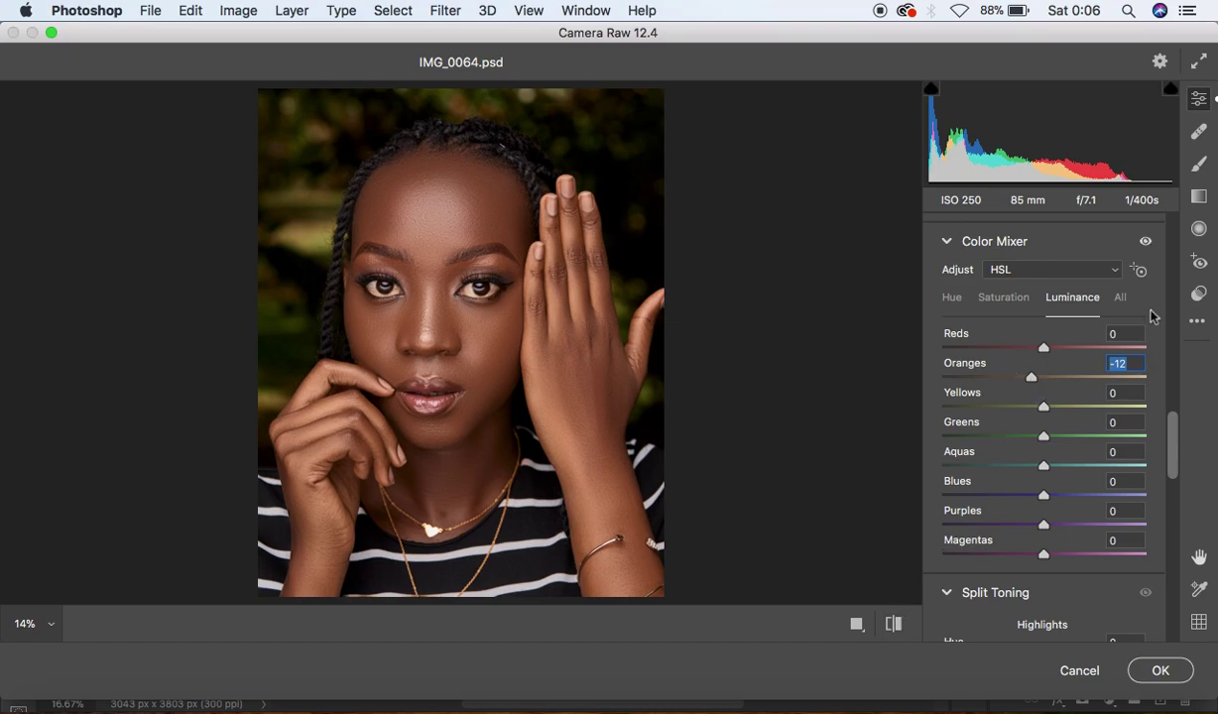
{"action": "left_click", "coordinate": [1147, 244]}
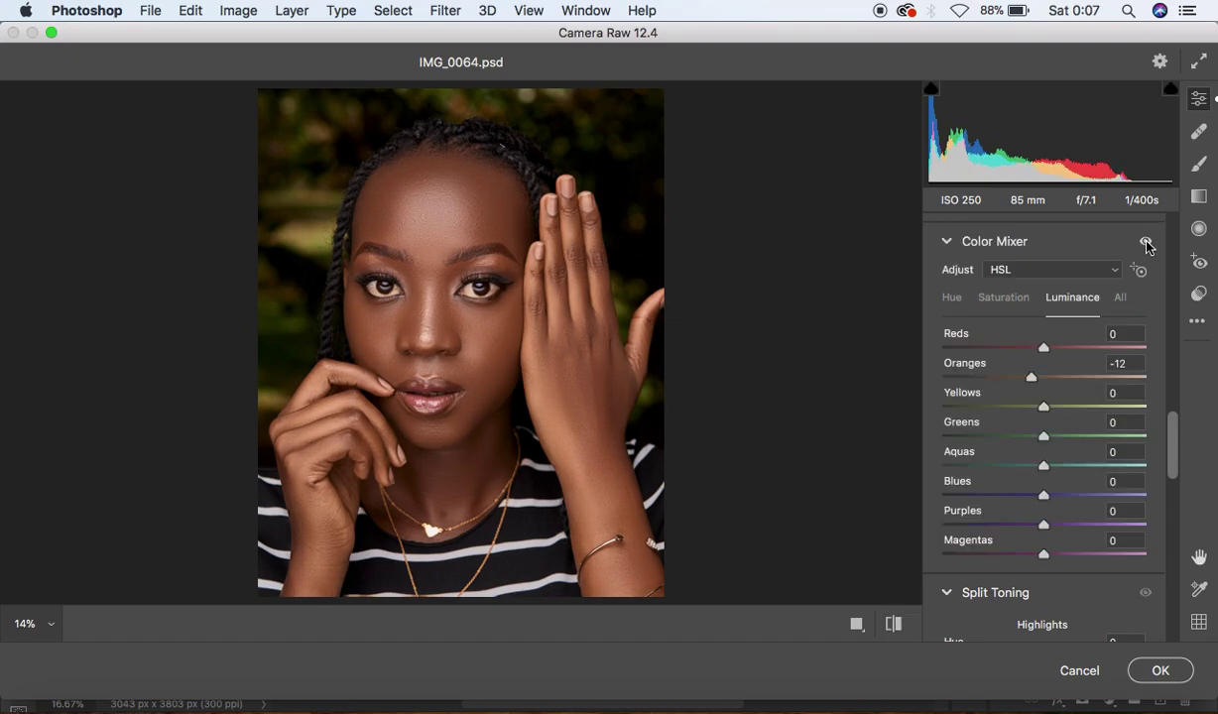
{"action": "left_click", "coordinate": [1147, 244]}
{"action": "left_click", "coordinate": [1147, 244]}
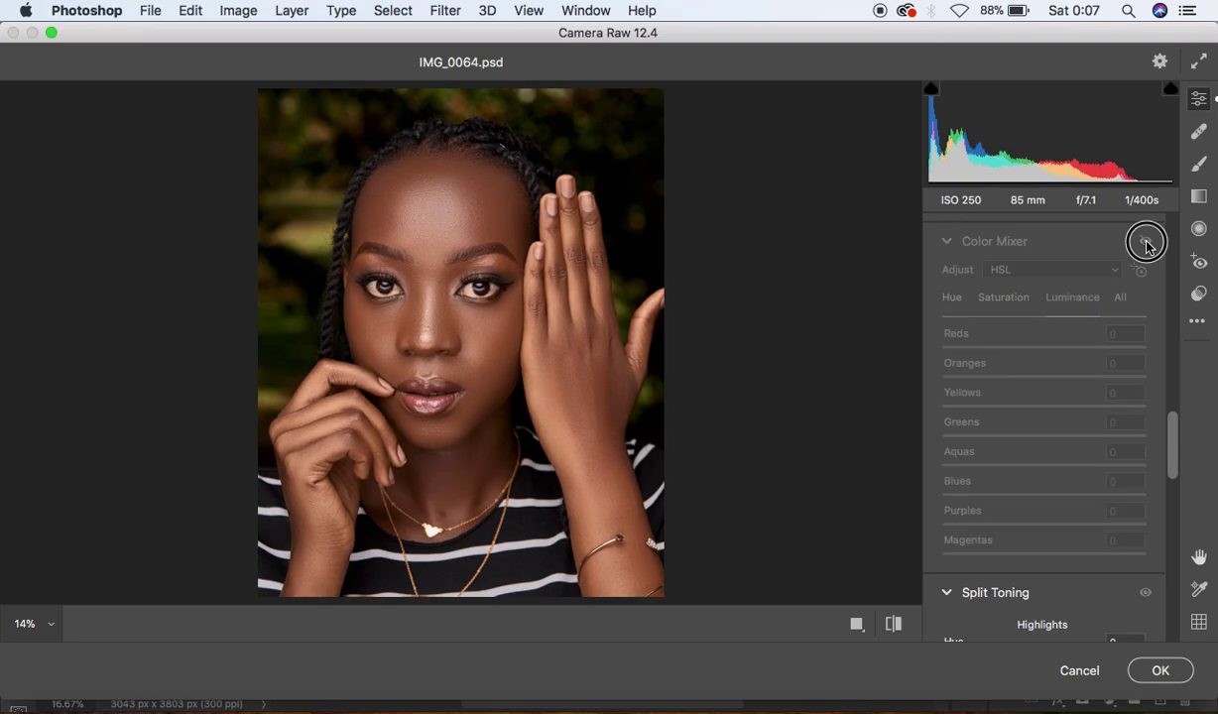
{"action": "left_click", "coordinate": [1146, 244]}
{"action": "left_click", "coordinate": [1146, 244]}
{"action": "left_click", "coordinate": [1147, 244]}
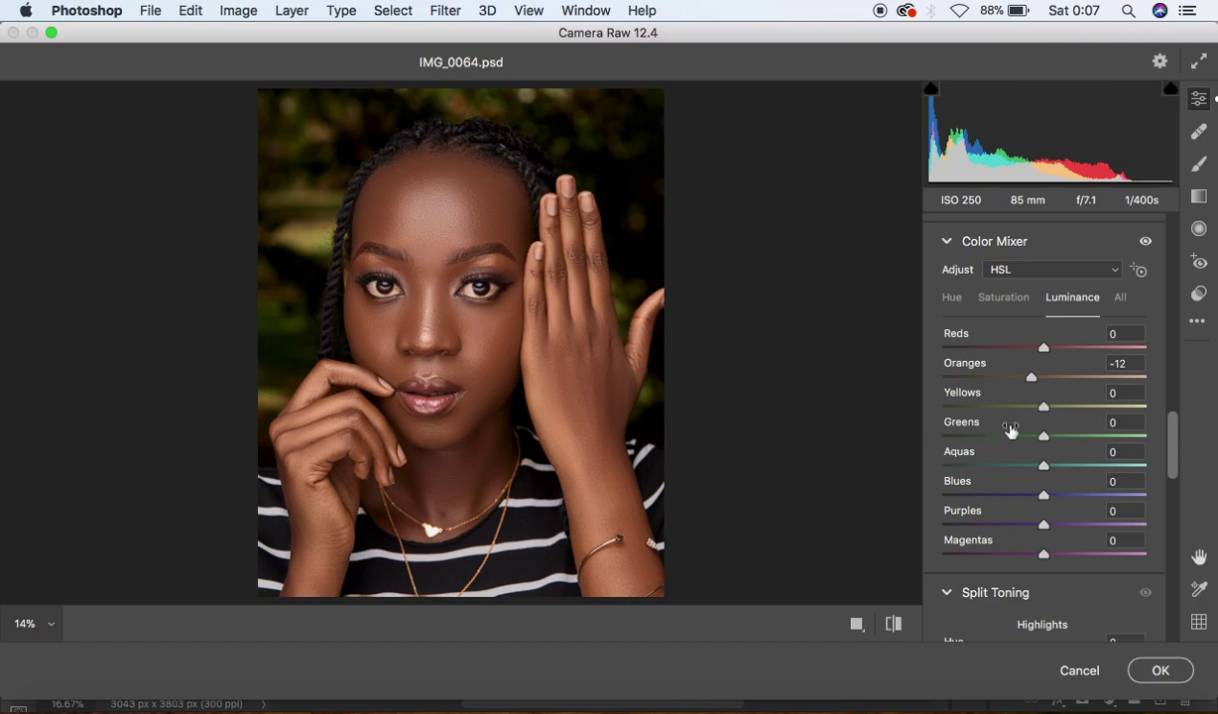
Set the Color Mixer hue of Oranges to +1 and, after trying both extremes, Greens to +100.
{"action": "left_click", "coordinate": [954, 298]}
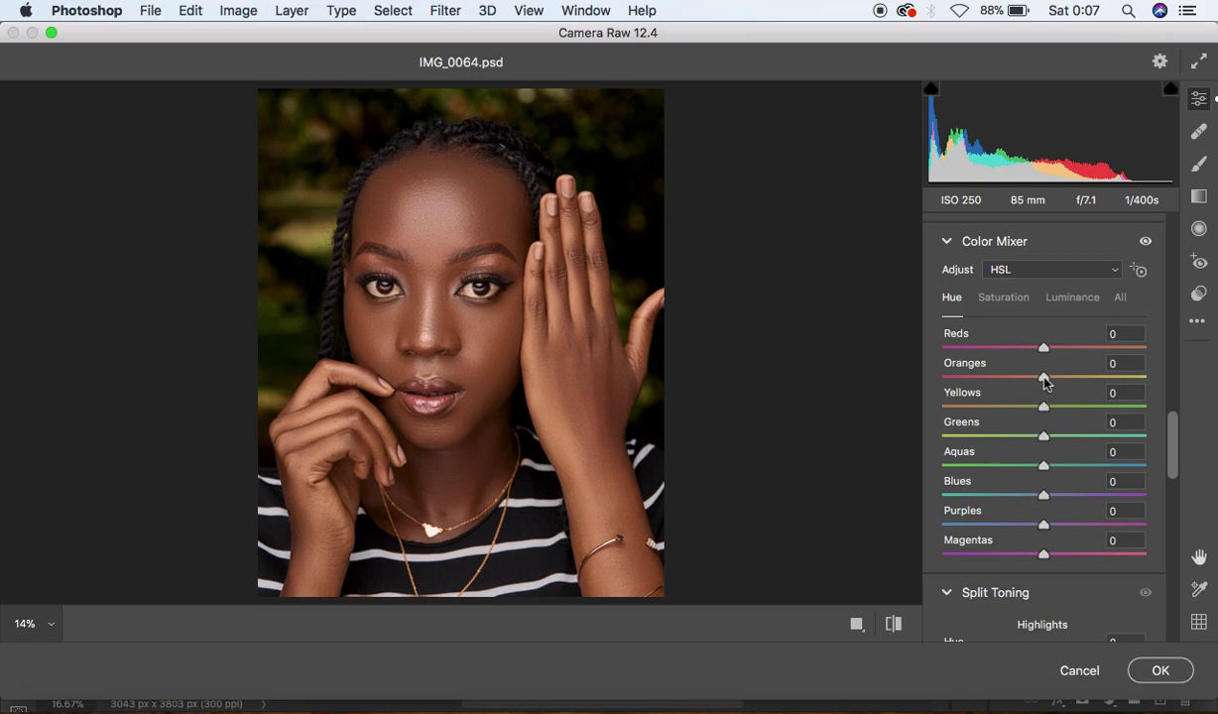
{"action": "left_click", "coordinate": [1044, 379]}
{"action": "left_click_drag", "start_coordinate": [1043, 378], "coordinate": [1042, 378]}
{"action": "left_click_drag", "start_coordinate": [1047, 444], "coordinate": [1145, 443]}
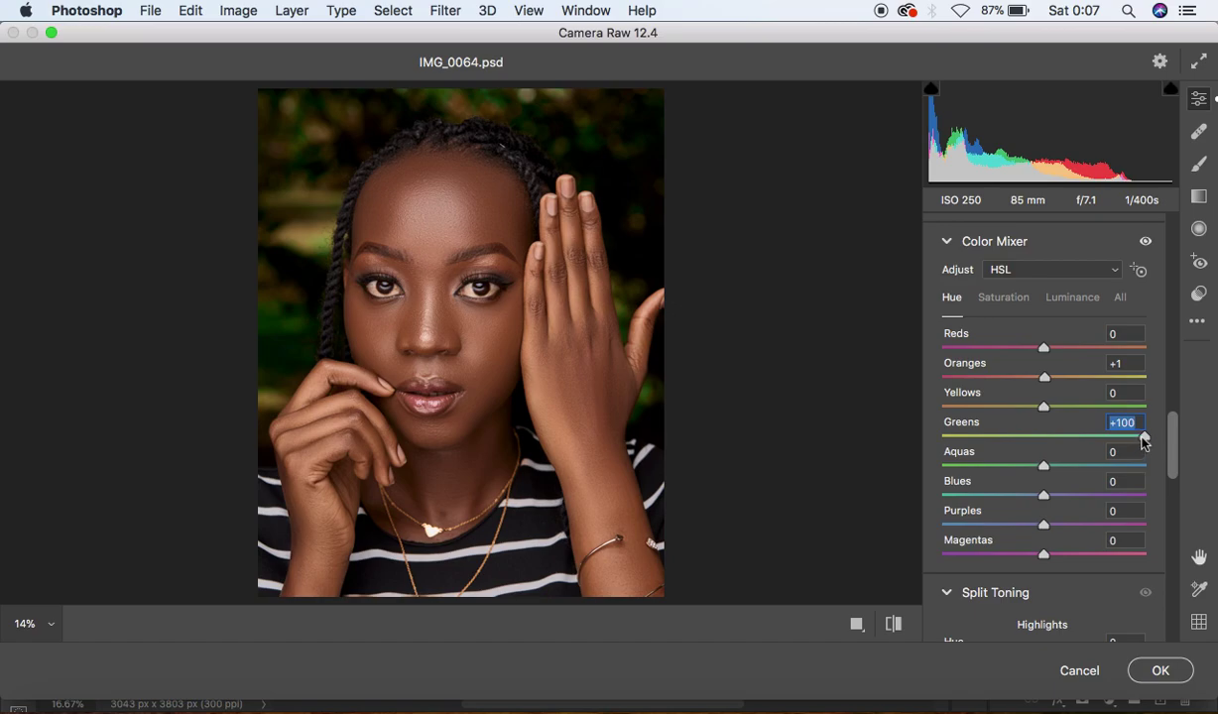
{"action": "left_click_drag", "start_coordinate": [1146, 443], "coordinate": [895, 441]}
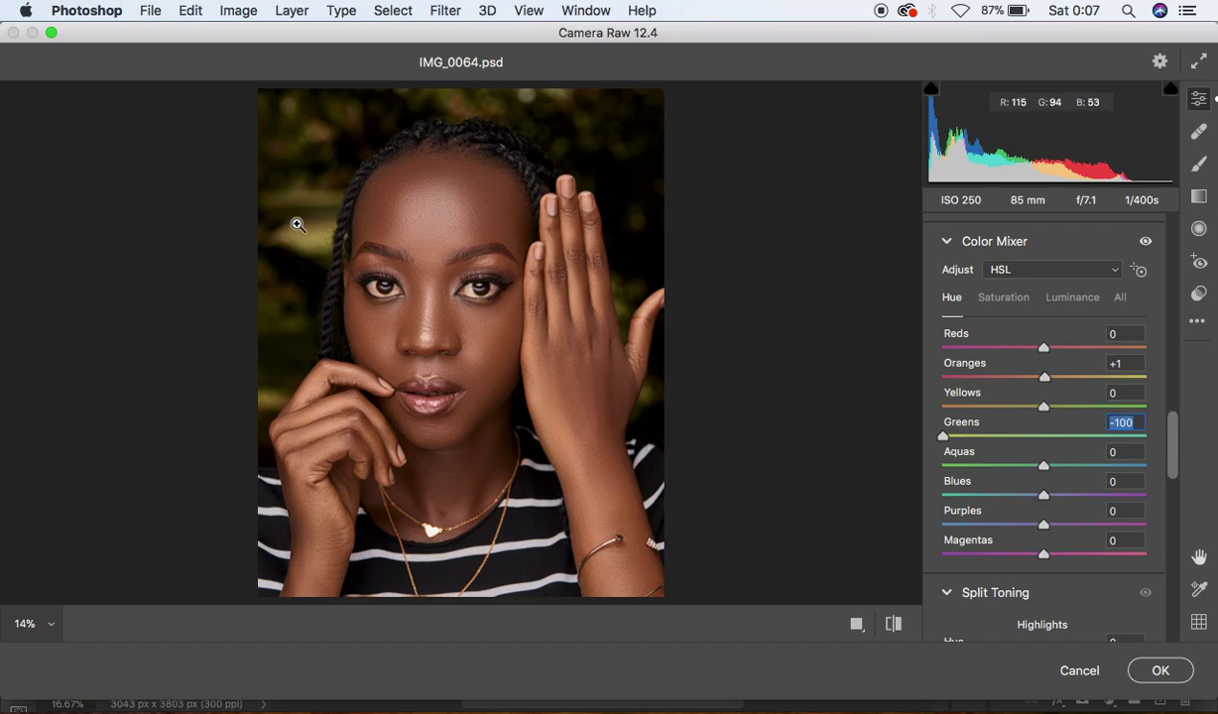
{"action": "left_click_drag", "start_coordinate": [943, 436], "coordinate": [1194, 461]}
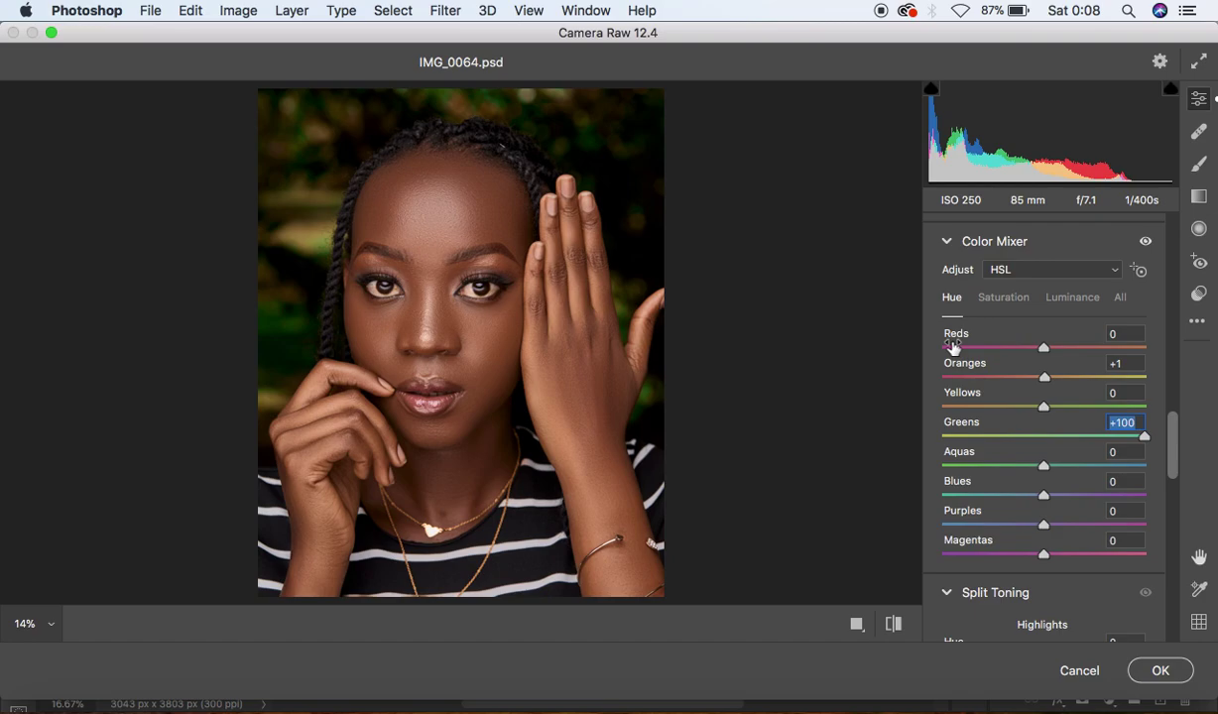
Set up an adjustment brush for the eyes with Temperature -18, Tint +65, Highlights +3 and slightly raised Whites.
{"action": "left_click", "coordinate": [484, 280]}
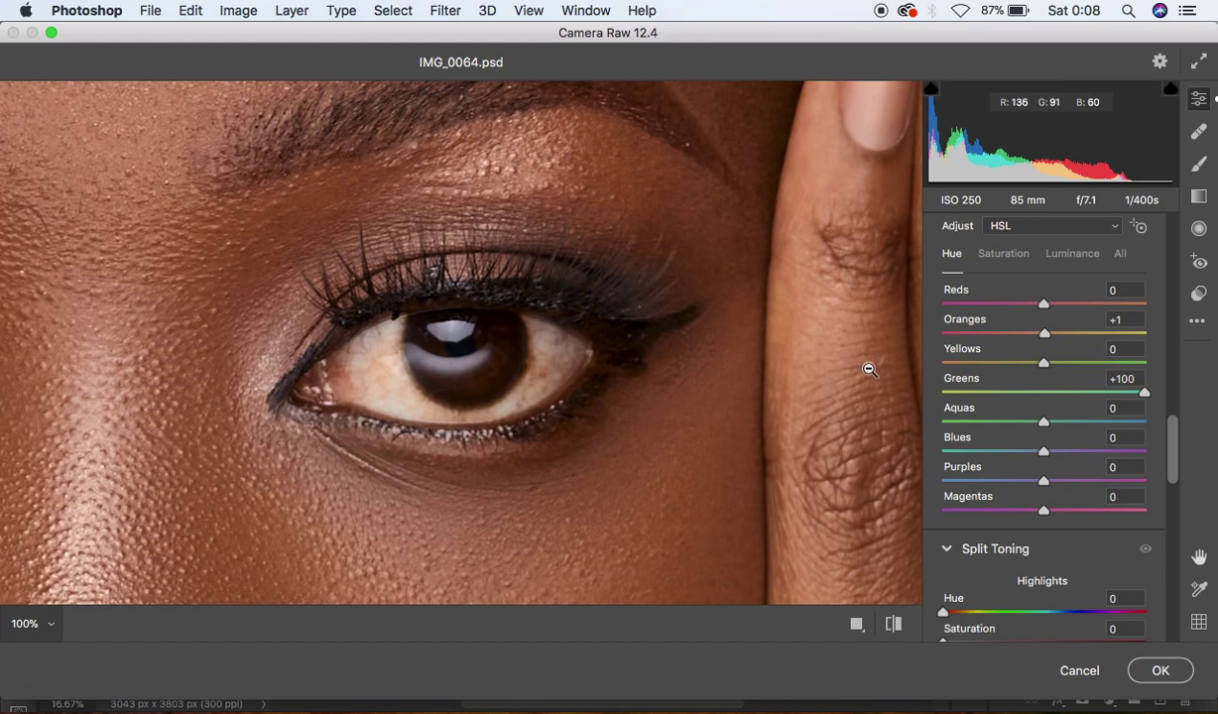
{"action": "left_click", "coordinate": [1199, 167]}
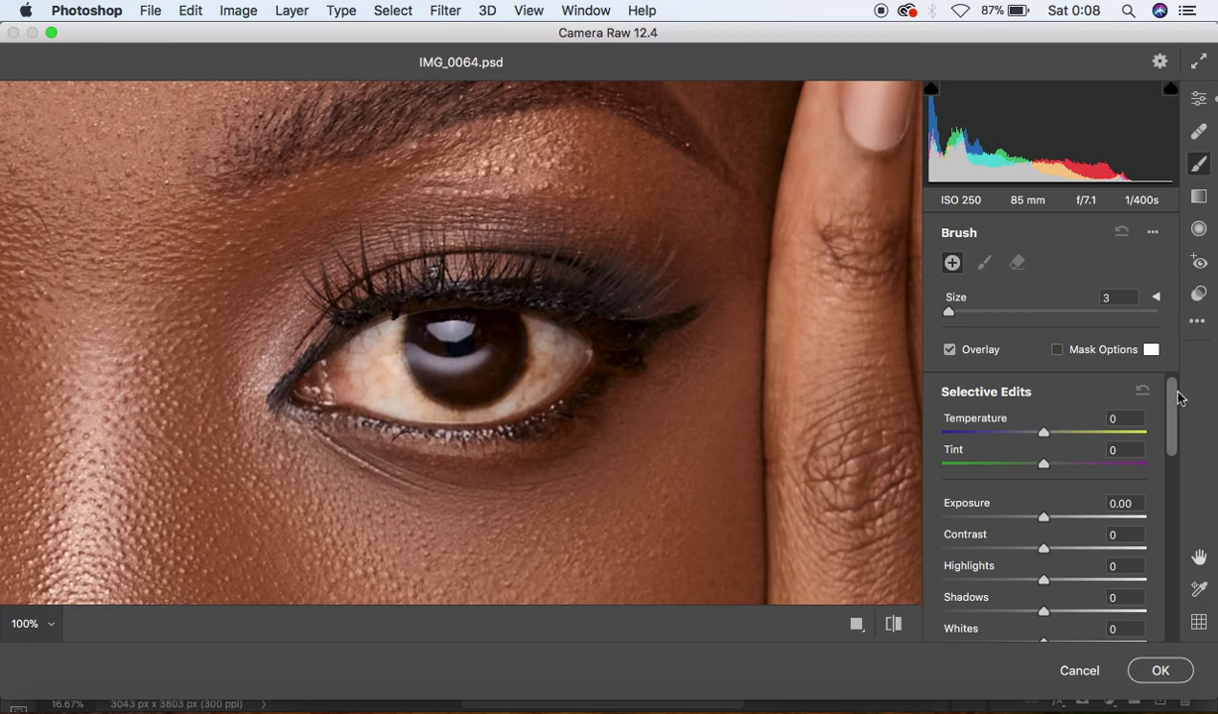
{"action": "mouse_move", "coordinate": [1176, 399]}
{"action": "left_mouse_down"}
{"action": "mouse_move", "coordinate": [1175, 415]}
{"action": "mouse_move", "coordinate": [1175, 397]}
{"action": "left_mouse_up"}
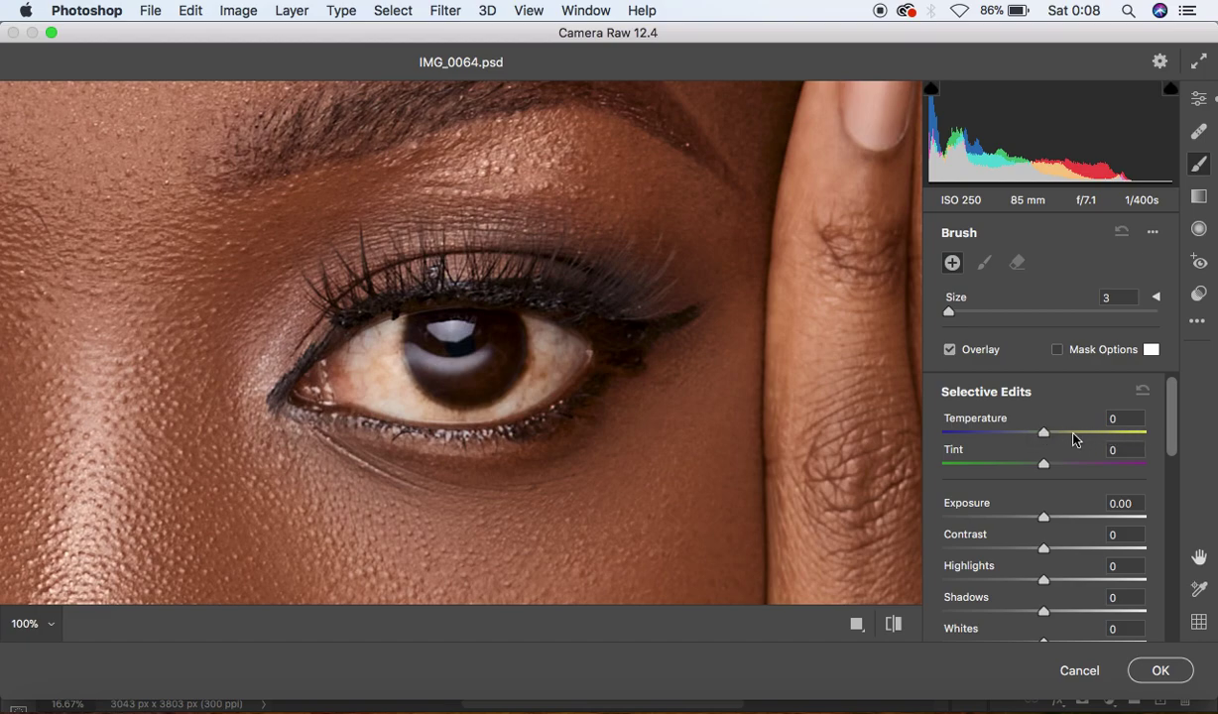
{"action": "left_click_drag", "start_coordinate": [1044, 433], "coordinate": [1111, 472]}
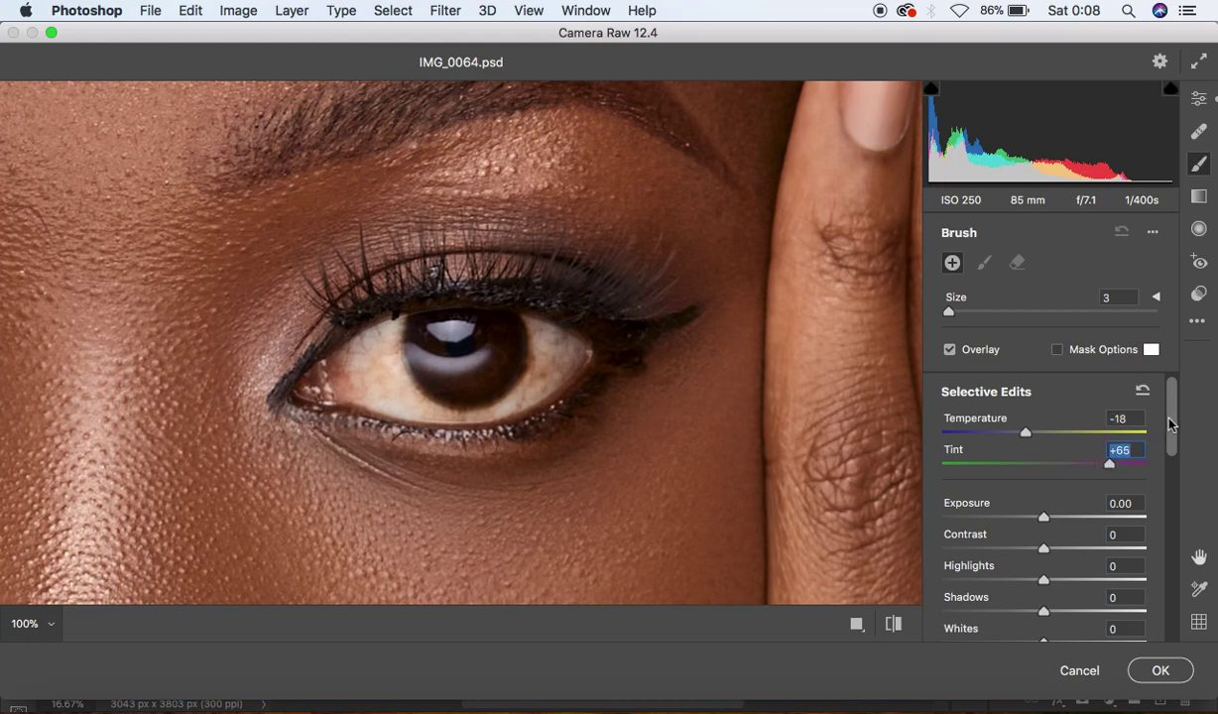
{"action": "scroll", "coordinate": [1170, 425], "scroll_direction": "down", "scroll_amount": 3}
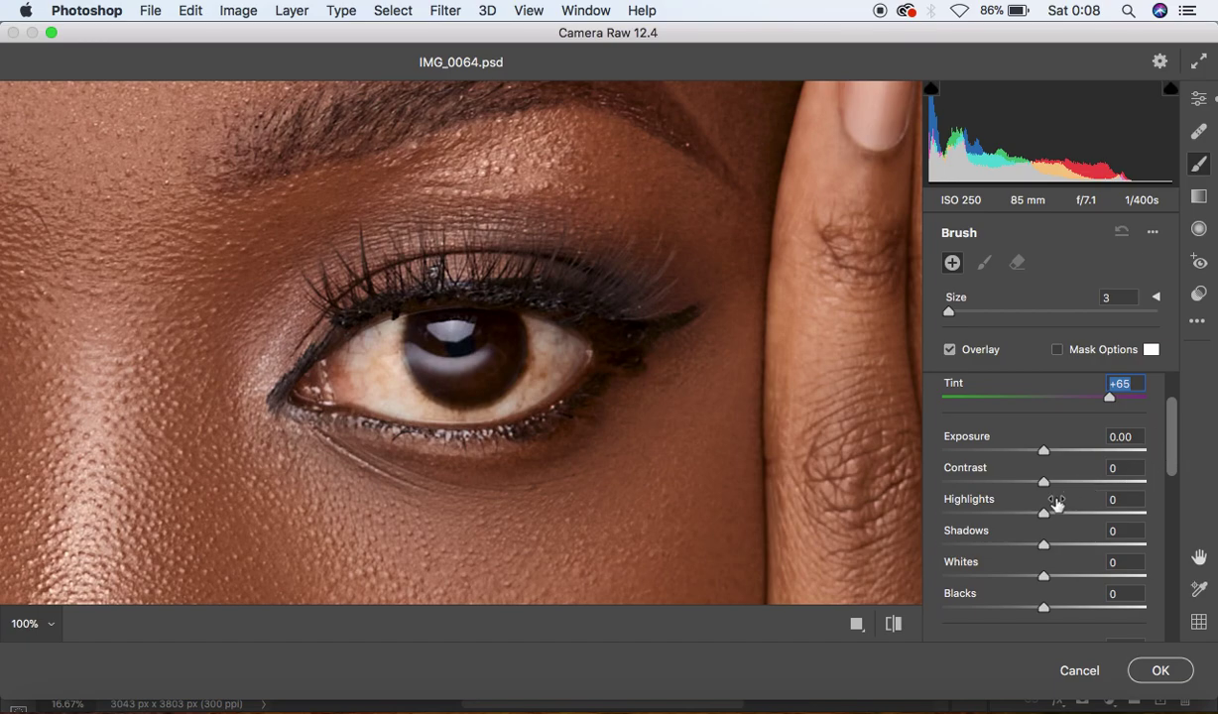
{"action": "left_click_drag", "start_coordinate": [1044, 511], "coordinate": [1047, 513]}
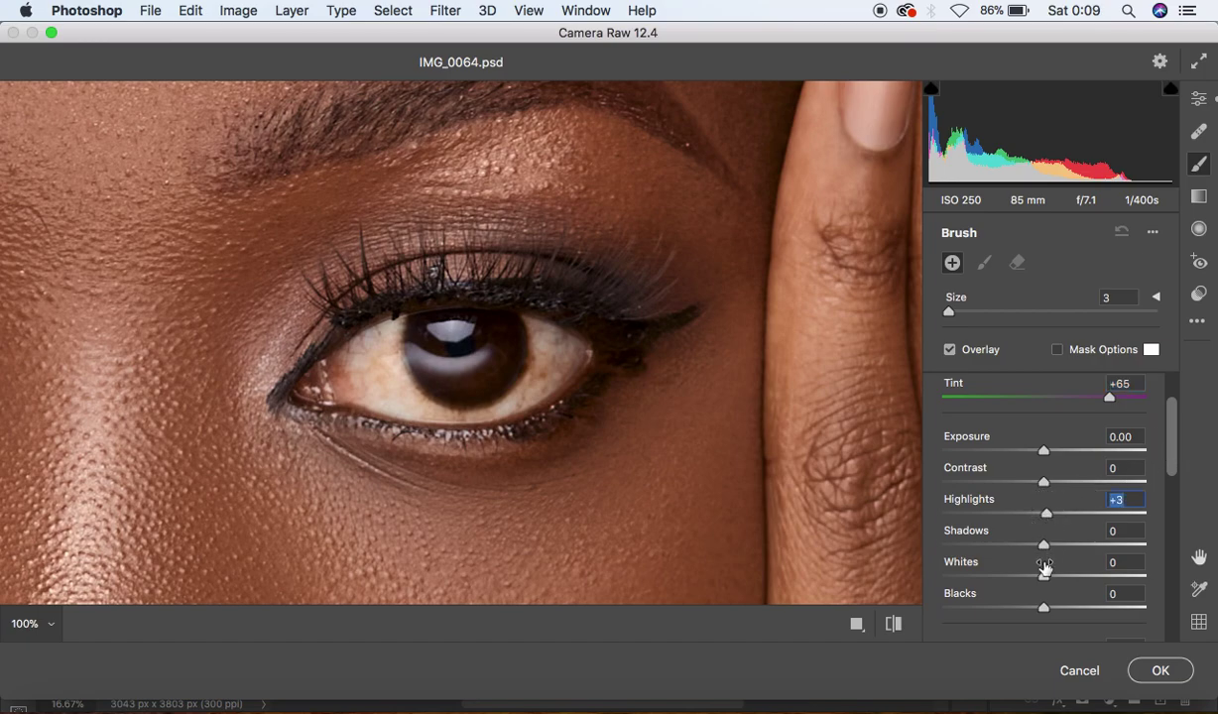
{"action": "left_click_drag", "start_coordinate": [1041, 576], "coordinate": [1048, 578]}
Set the adjustment brush's Saturation to -60 and its size to 4.
{"action": "left_click_drag", "start_coordinate": [1174, 461], "coordinate": [1176, 536]}
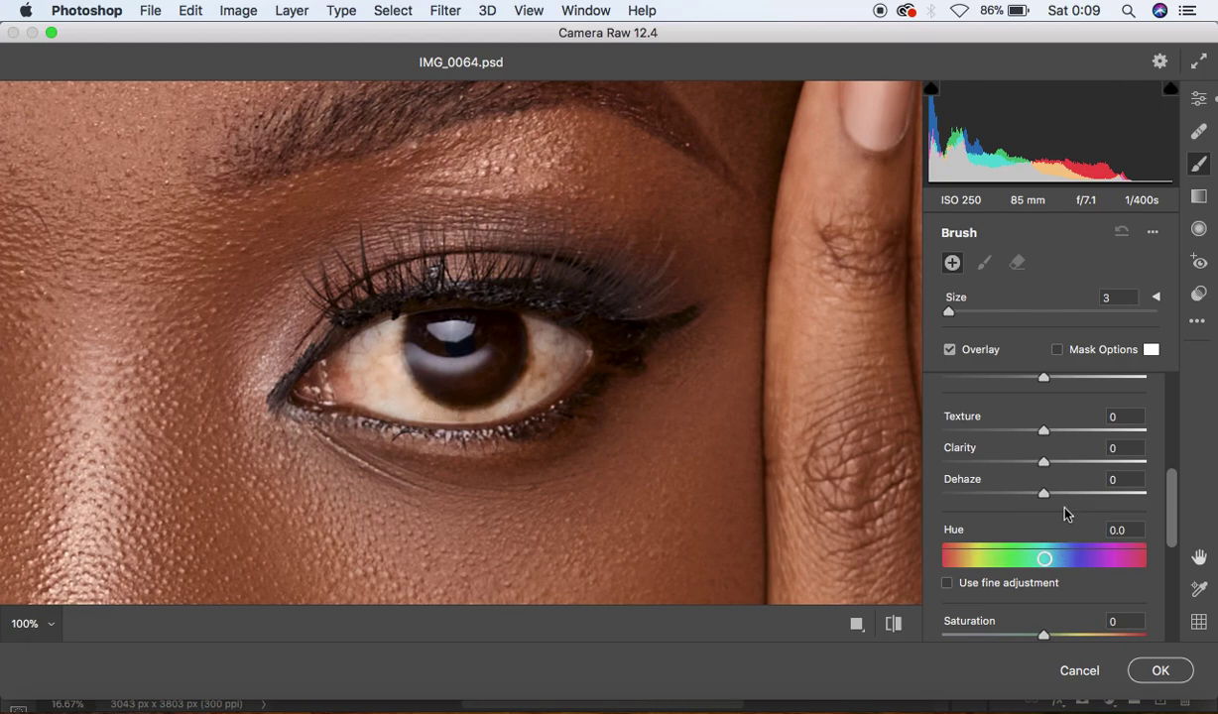
{"action": "scroll", "coordinate": [1091, 593], "scroll_direction": "down", "scroll_amount": 3}
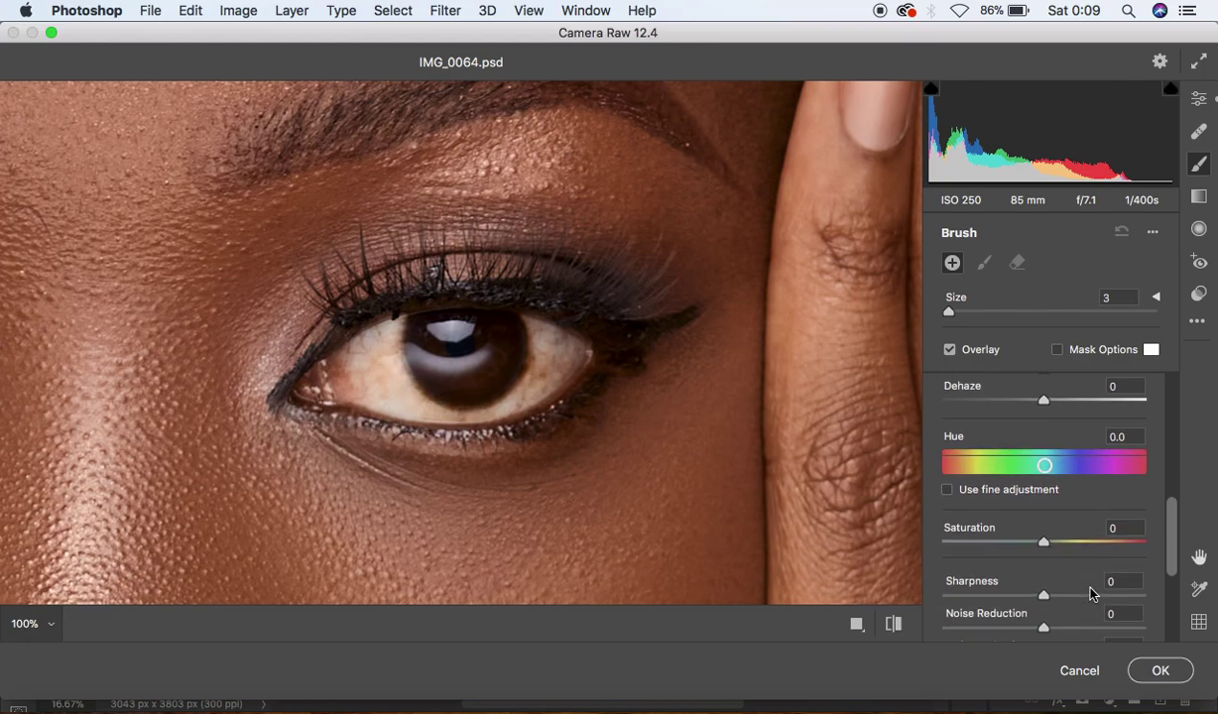
{"action": "left_click_drag", "start_coordinate": [1043, 542], "coordinate": [982, 550]}
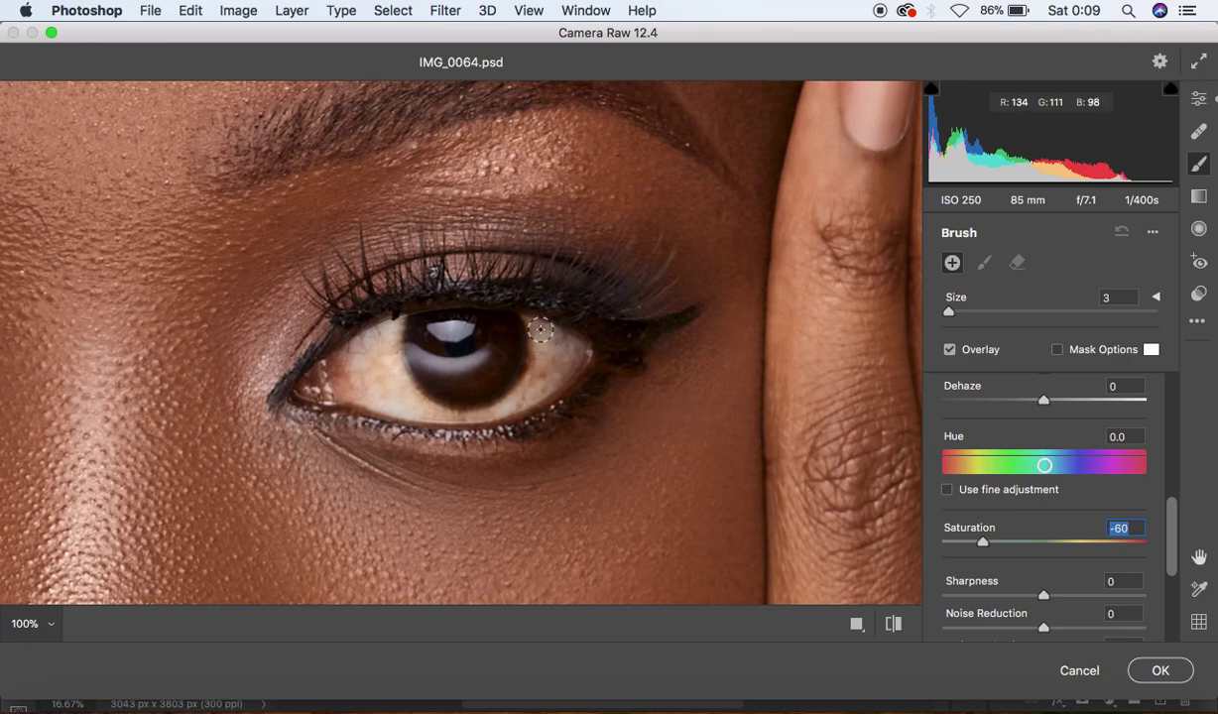
{"action": "key", "text": "bracketright"}
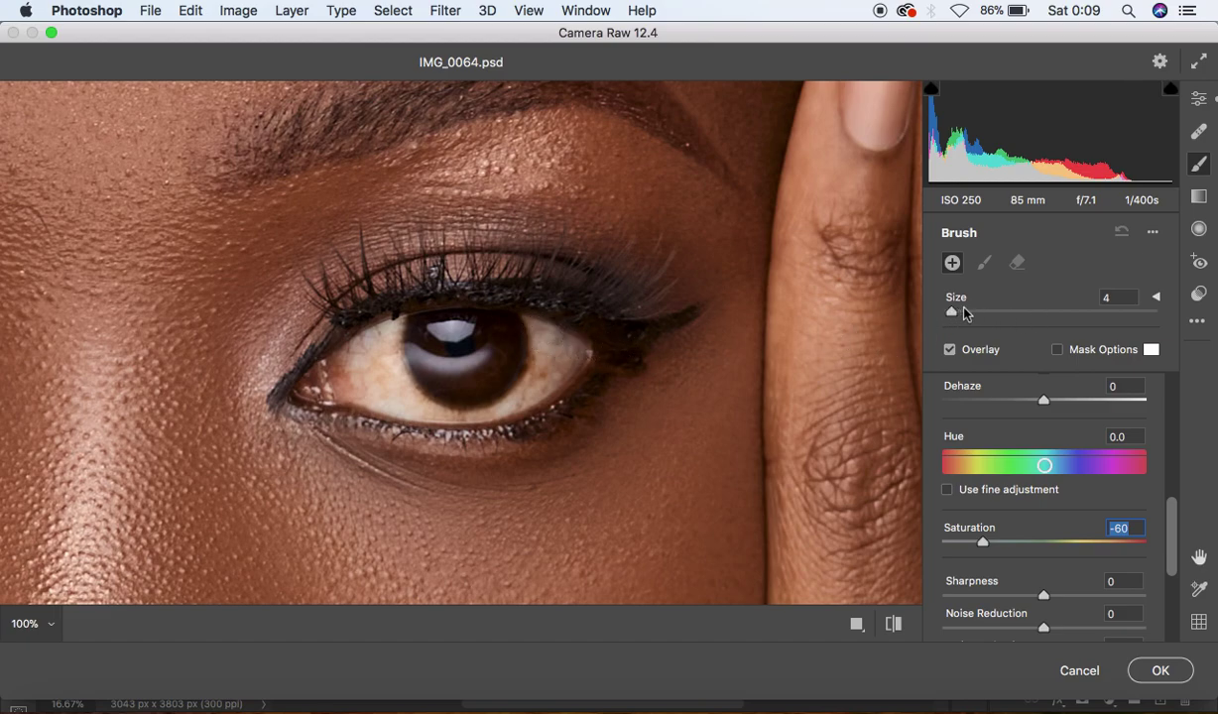
Paint the brush adjustment over the whites and irises of both eyes.
{"action": "mouse_move", "coordinate": [518, 325]}
{"action": "left_mouse_down"}
{"action": "mouse_move", "coordinate": [541, 362]}
{"action": "mouse_move", "coordinate": [539, 333]}
{"action": "mouse_move", "coordinate": [565, 347]}
{"action": "mouse_move", "coordinate": [482, 409]}
{"action": "mouse_move", "coordinate": [445, 411]}
{"action": "mouse_move", "coordinate": [397, 387]}
{"action": "mouse_move", "coordinate": [399, 340]}
{"action": "mouse_move", "coordinate": [369, 370]}
{"action": "mouse_move", "coordinate": [426, 398]}
{"action": "mouse_move", "coordinate": [383, 375]}
{"action": "mouse_move", "coordinate": [395, 331]}
{"action": "mouse_move", "coordinate": [382, 341]}
{"action": "mouse_move", "coordinate": [395, 393]}
{"action": "mouse_move", "coordinate": [439, 413]}
{"action": "mouse_move", "coordinate": [501, 405]}
{"action": "mouse_move", "coordinate": [533, 376]}
{"action": "mouse_move", "coordinate": [529, 329]}
{"action": "mouse_move", "coordinate": [564, 352]}
{"action": "mouse_move", "coordinate": [543, 383]}
{"action": "mouse_move", "coordinate": [529, 319]}
{"action": "mouse_move", "coordinate": [532, 361]}
{"action": "mouse_move", "coordinate": [495, 398]}
{"action": "mouse_move", "coordinate": [448, 415]}
{"action": "mouse_move", "coordinate": [410, 402]}
{"action": "mouse_move", "coordinate": [488, 366]}
{"action": "mouse_move", "coordinate": [420, 355]}
{"action": "mouse_move", "coordinate": [462, 325]}
{"action": "mouse_move", "coordinate": [382, 342]}
{"action": "mouse_move", "coordinate": [383, 381]}
{"action": "mouse_move", "coordinate": [411, 390]}
{"action": "mouse_move", "coordinate": [372, 364]}
{"action": "mouse_move", "coordinate": [382, 341]}
{"action": "mouse_move", "coordinate": [399, 331]}
{"action": "mouse_move", "coordinate": [381, 359]}
{"action": "mouse_move", "coordinate": [436, 401]}
{"action": "mouse_move", "coordinate": [477, 410]}
{"action": "mouse_move", "coordinate": [546, 369]}
{"action": "mouse_move", "coordinate": [543, 337]}
{"action": "mouse_move", "coordinate": [525, 322]}
{"action": "mouse_move", "coordinate": [564, 363]}
{"action": "left_mouse_up"}
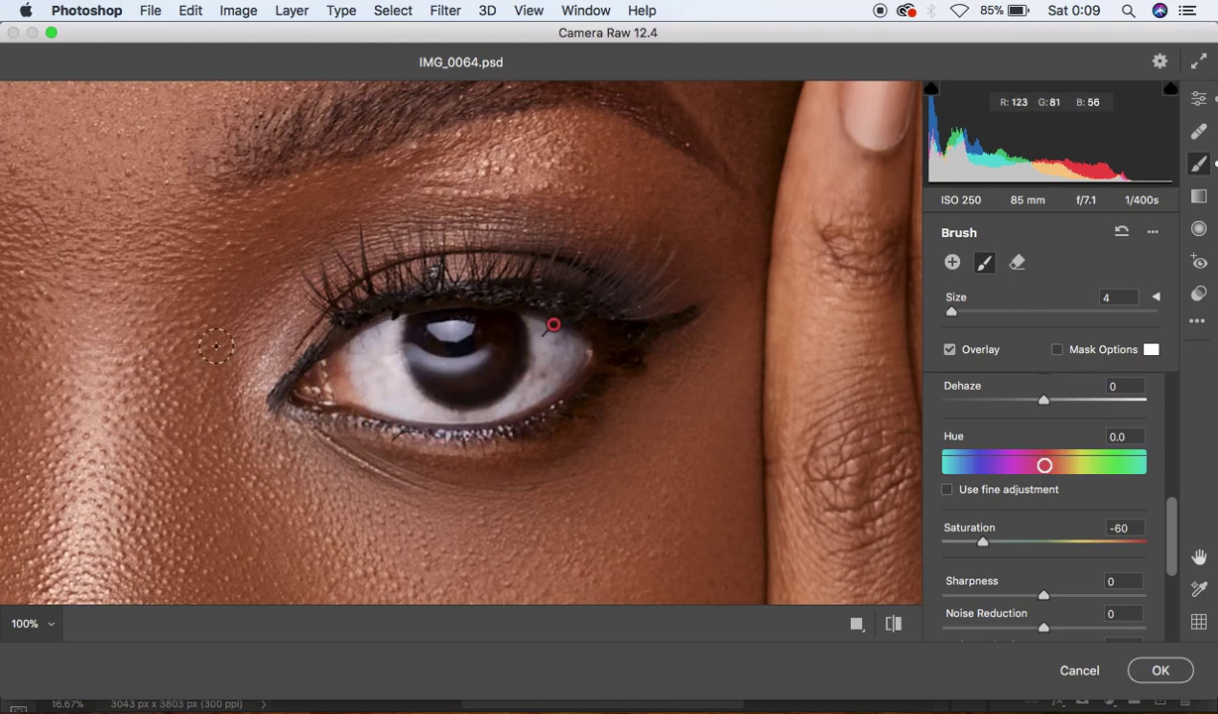
{"action": "left_click_drag", "start_coordinate": [133, 331], "coordinate": [587, 297]}
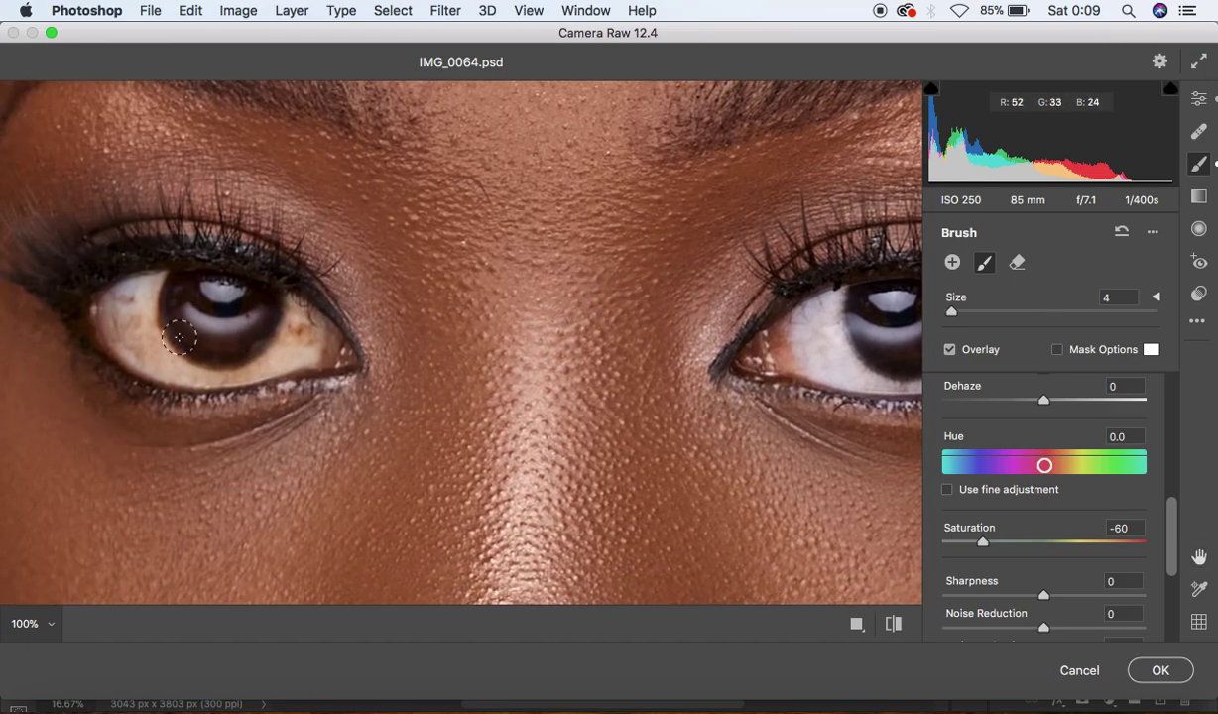
{"action": "mouse_move", "coordinate": [135, 281]}
{"action": "left_mouse_down"}
{"action": "mouse_move", "coordinate": [148, 341]}
{"action": "mouse_move", "coordinate": [199, 365]}
{"action": "mouse_move", "coordinate": [134, 315]}
{"action": "mouse_move", "coordinate": [153, 285]}
{"action": "mouse_move", "coordinate": [110, 320]}
{"action": "mouse_move", "coordinate": [150, 352]}
{"action": "mouse_move", "coordinate": [180, 353]}
{"action": "mouse_move", "coordinate": [139, 335]}
{"action": "mouse_move", "coordinate": [156, 285]}
{"action": "mouse_move", "coordinate": [163, 349]}
{"action": "mouse_move", "coordinate": [235, 368]}
{"action": "mouse_move", "coordinate": [285, 342]}
{"action": "mouse_move", "coordinate": [288, 308]}
{"action": "mouse_move", "coordinate": [297, 325]}
{"action": "mouse_move", "coordinate": [266, 367]}
{"action": "mouse_move", "coordinate": [287, 311]}
{"action": "mouse_move", "coordinate": [192, 314]}
{"action": "mouse_move", "coordinate": [217, 291]}
{"action": "mouse_move", "coordinate": [151, 288]}
{"action": "mouse_move", "coordinate": [132, 312]}
{"action": "mouse_move", "coordinate": [183, 361]}
{"action": "mouse_move", "coordinate": [241, 370]}
{"action": "mouse_move", "coordinate": [285, 329]}
{"action": "mouse_move", "coordinate": [319, 325]}
{"action": "left_mouse_up"}
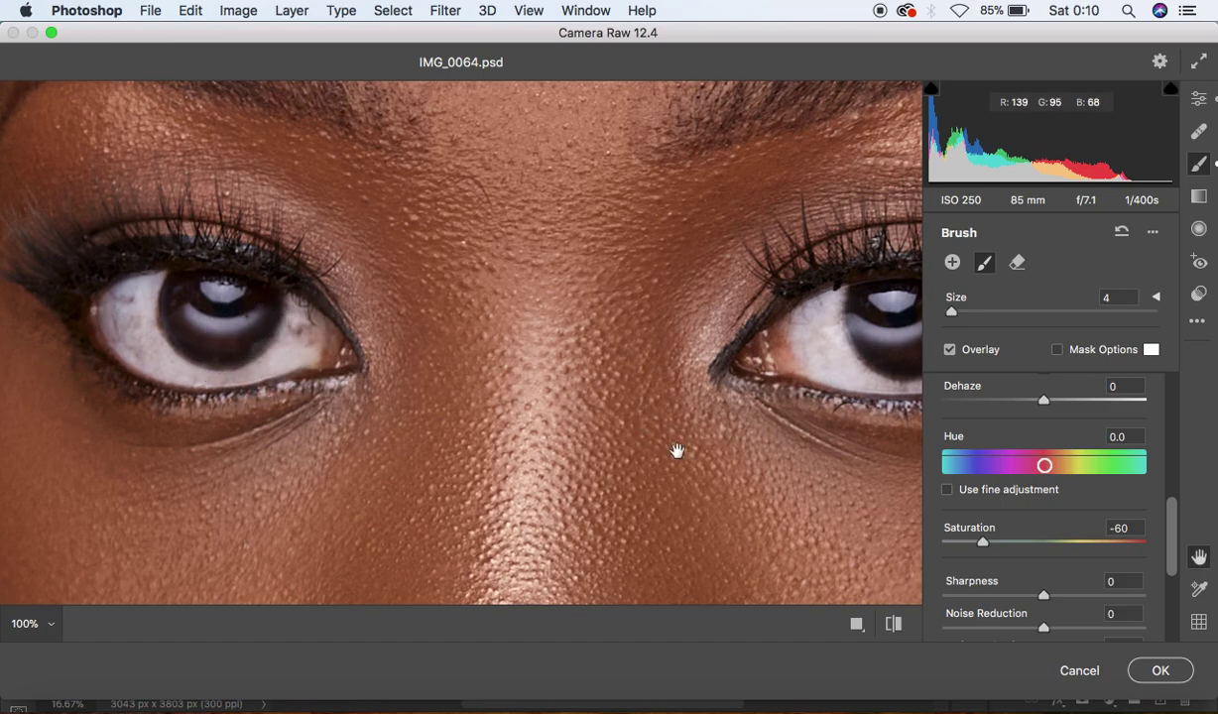
Paint the same brush adjustment over the teeth between the lips, check the whole portrait, and apply the Camera Raw filter.
{"action": "left_click_drag", "start_coordinate": [677, 451], "coordinate": [685, 49]}
{"action": "left_click_drag", "start_coordinate": [647, 470], "coordinate": [641, 158]}
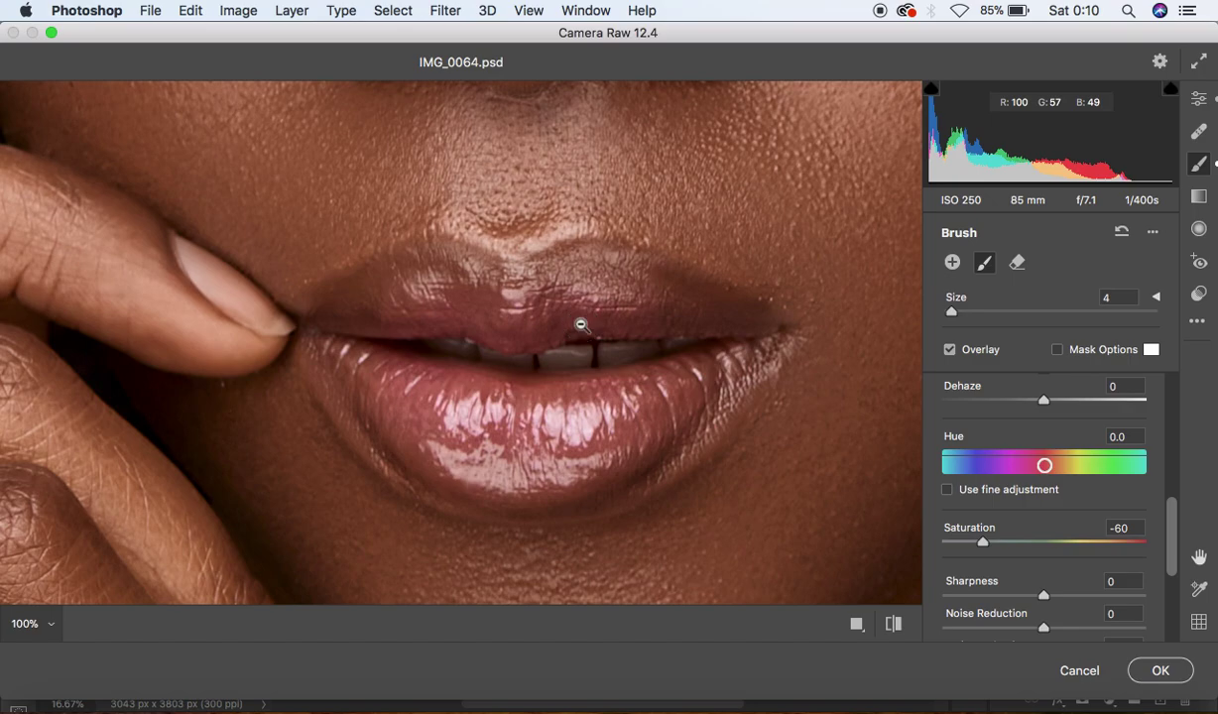
{"action": "key", "text": "super+equal"}
{"action": "left_click_drag", "start_coordinate": [729, 317], "coordinate": [620, 198]}
{"action": "mouse_move", "coordinate": [531, 259]}
{"action": "left_mouse_down"}
{"action": "mouse_move", "coordinate": [784, 228]}
{"action": "mouse_move", "coordinate": [575, 252]}
{"action": "mouse_move", "coordinate": [673, 253]}
{"action": "mouse_move", "coordinate": [541, 269]}
{"action": "mouse_move", "coordinate": [281, 231]}
{"action": "mouse_move", "coordinate": [330, 231]}
{"action": "mouse_move", "coordinate": [280, 233]}
{"action": "left_mouse_up"}
{"action": "mouse_move", "coordinate": [437, 256]}
{"action": "left_mouse_down"}
{"action": "mouse_move", "coordinate": [525, 264]}
{"action": "mouse_move", "coordinate": [756, 234]}
{"action": "left_mouse_up"}
{"action": "key", "text": "super+minus"}
{"action": "key", "text": "super+minus"}
{"action": "key", "text": "super+minus"}
{"action": "key", "text": "super+minus"}
{"action": "key", "text": "super+minus"}
{"action": "key", "text": "super+minus"}
{"action": "key", "text": "super+minus"}
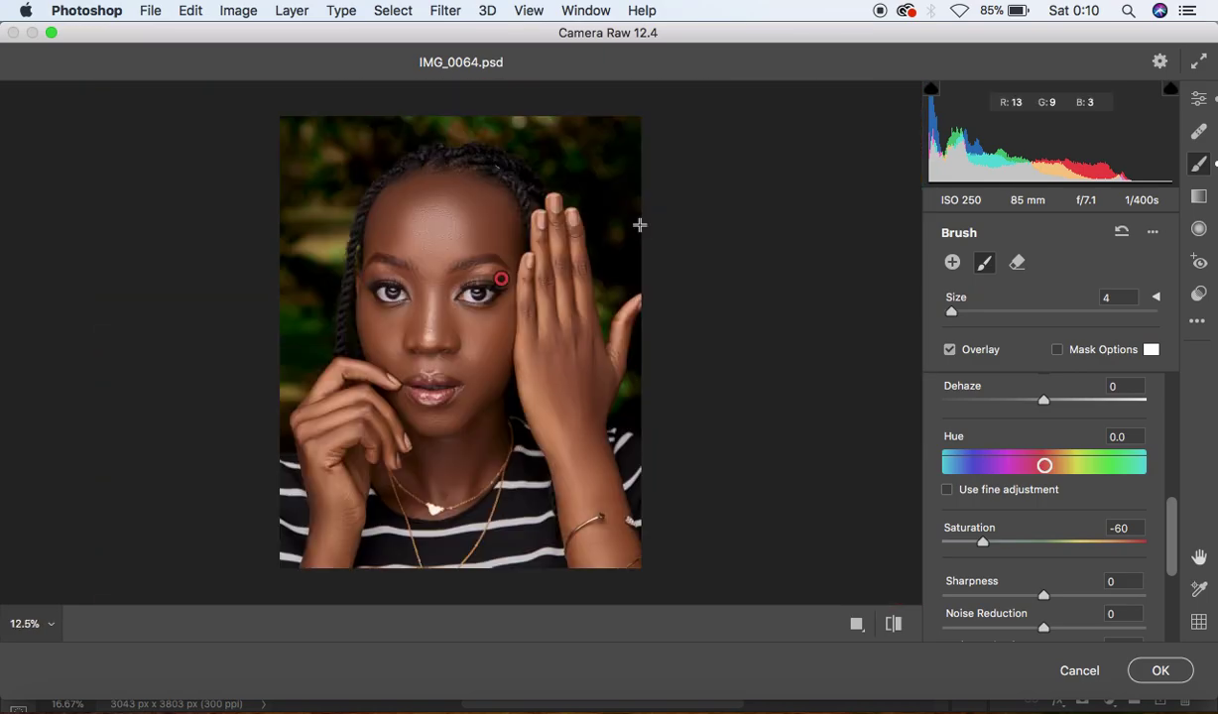
{"action": "left_click", "coordinate": [1155, 671]}
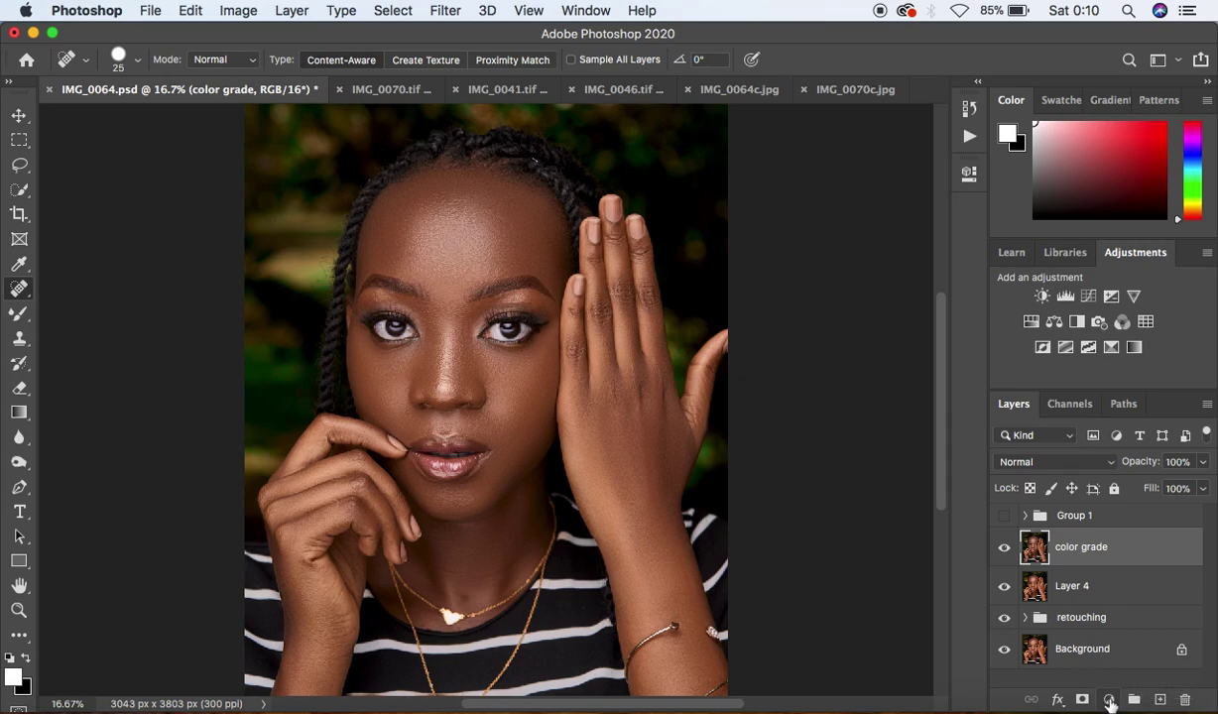
Add a Selective Color adjustment layer with the Blacks set to Yellow -6% and Black +3%, and check its effect.
{"action": "left_click", "coordinate": [1110, 700]}
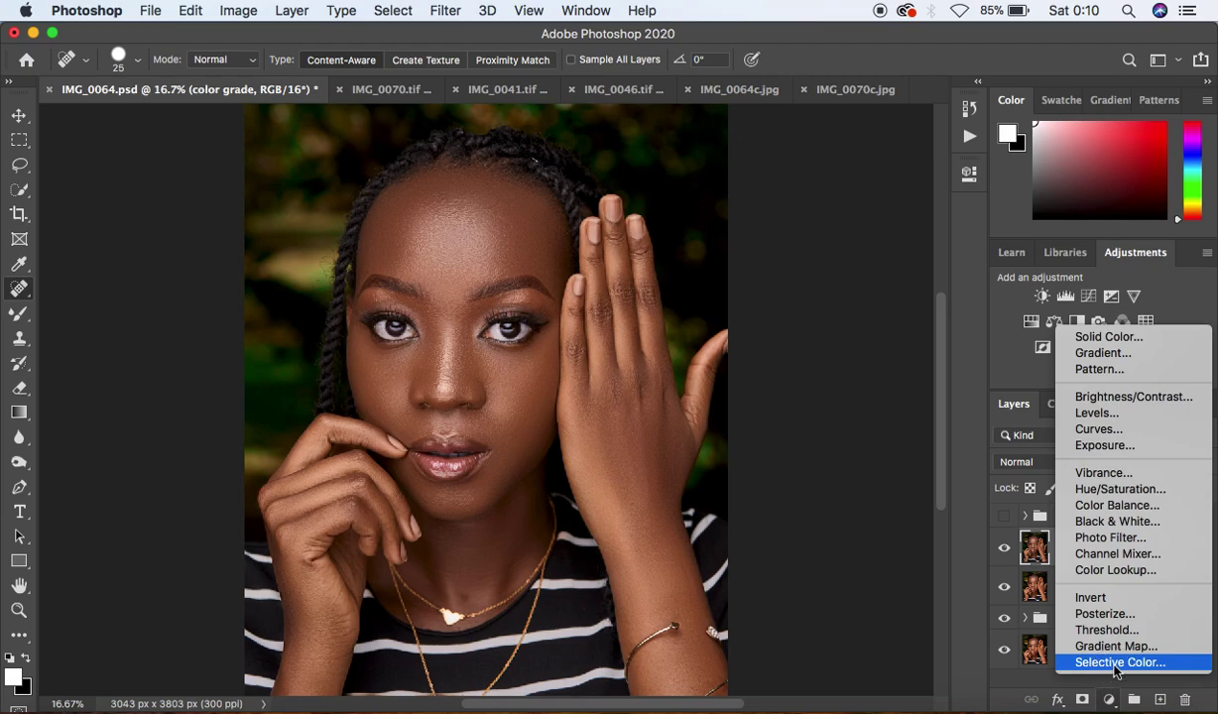
{"action": "left_click", "coordinate": [1081, 661]}
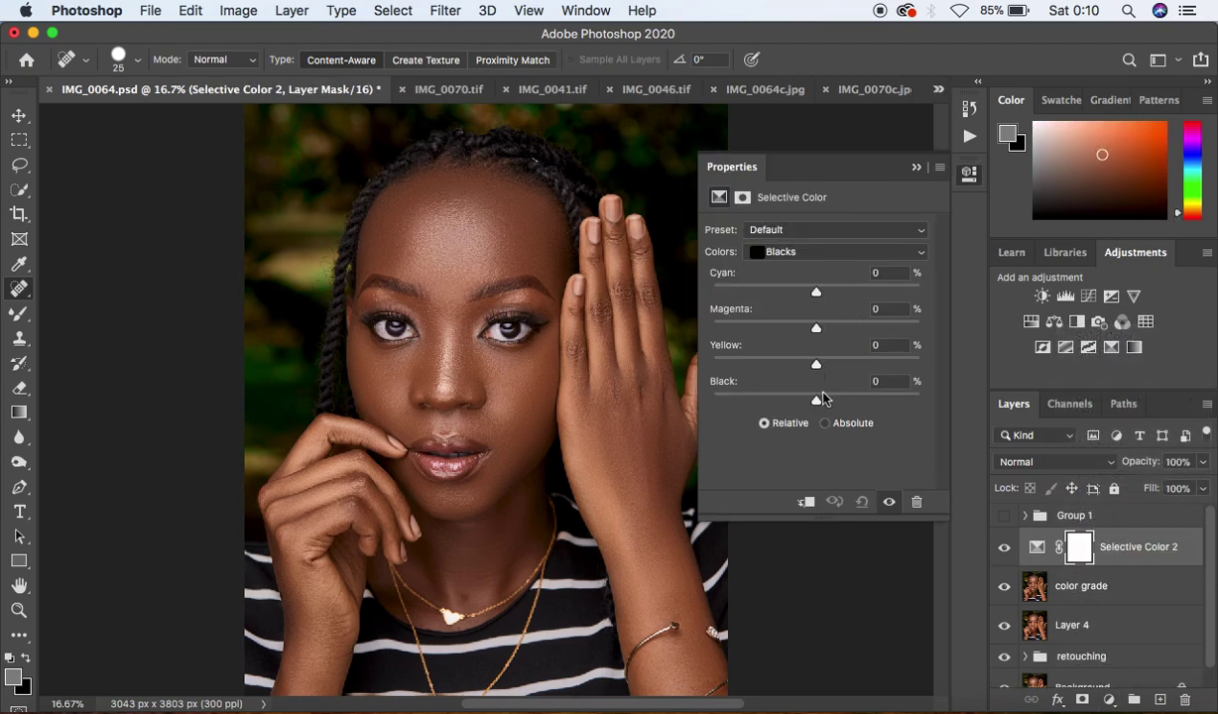
{"action": "left_click", "coordinate": [784, 252]}
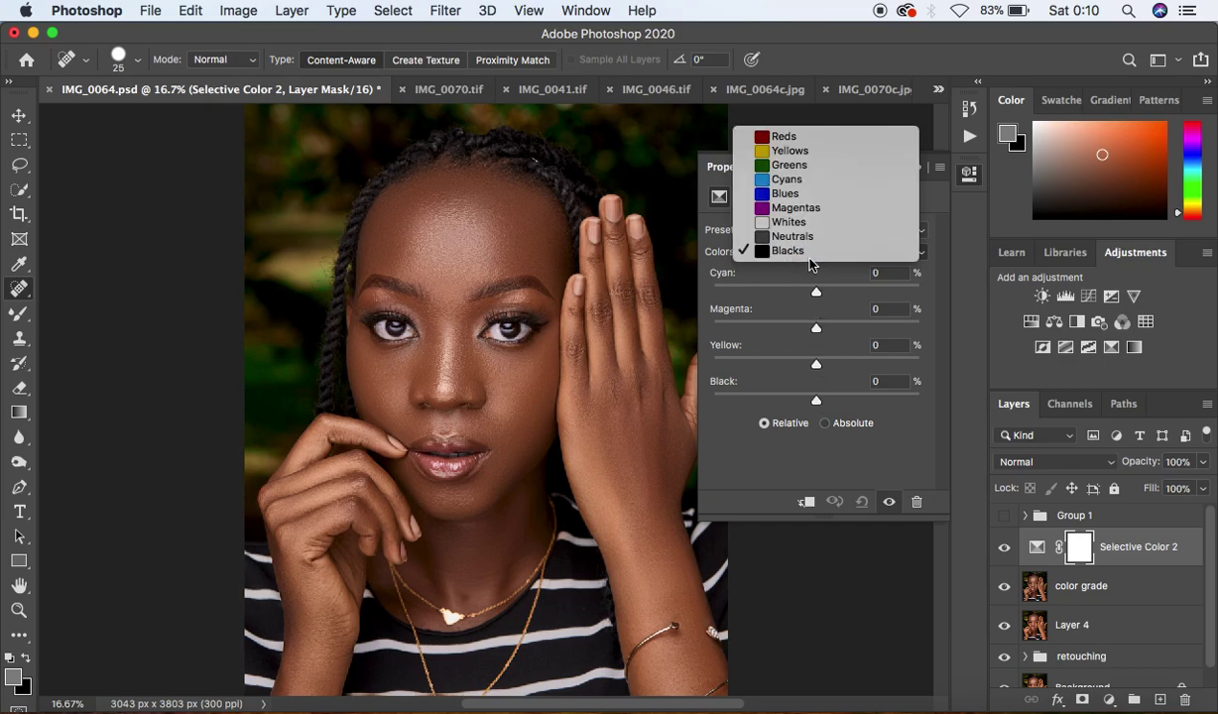
{"action": "left_click", "coordinate": [803, 252]}
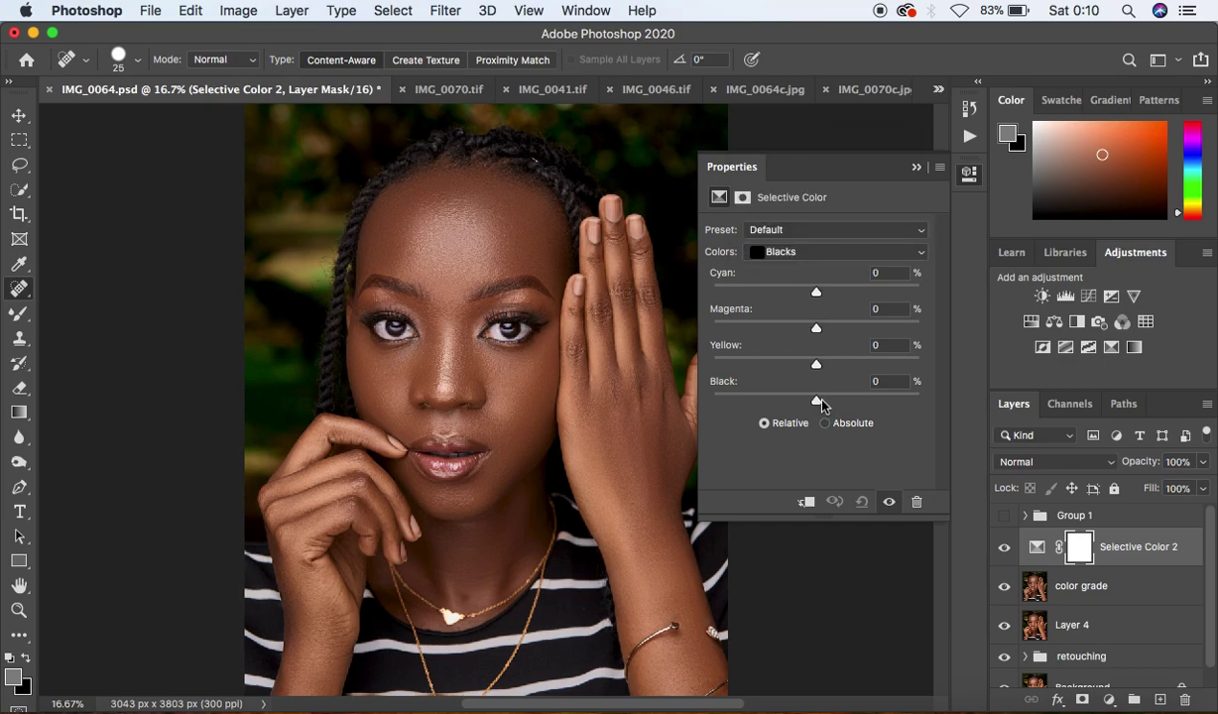
{"action": "left_click_drag", "start_coordinate": [816, 400], "coordinate": [819, 403]}
{"action": "left_click_drag", "start_coordinate": [816, 368], "coordinate": [811, 366]}
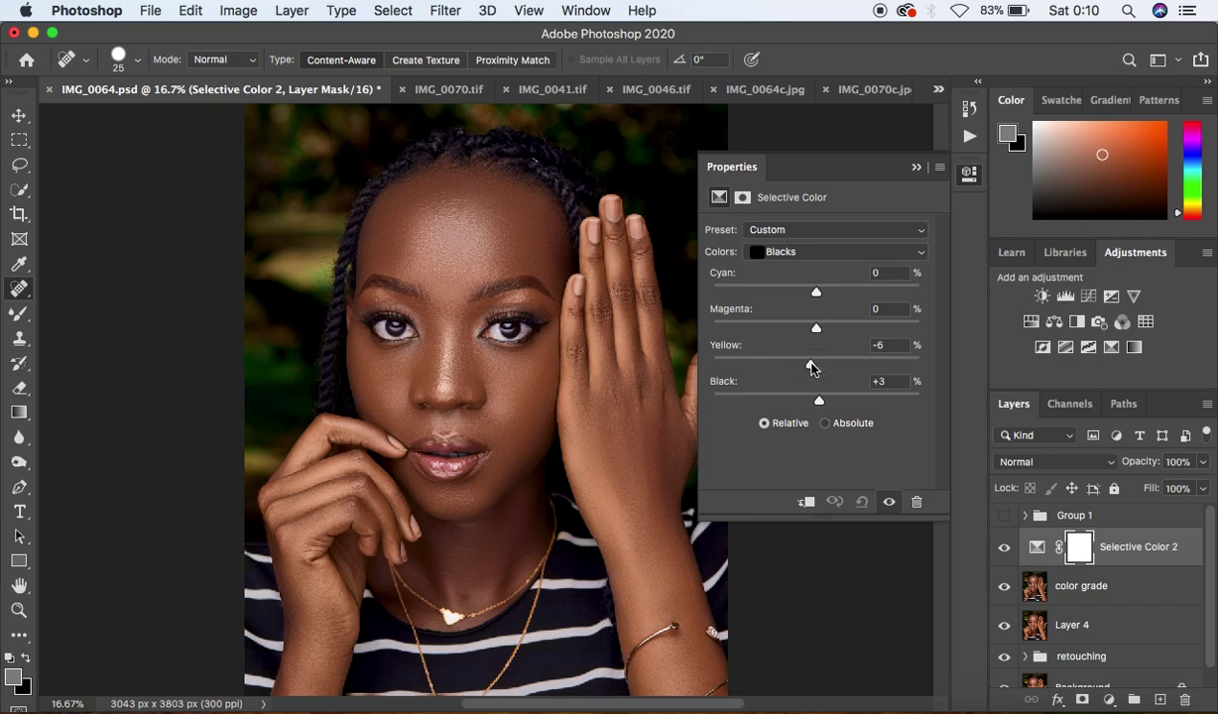
{"action": "left_click", "coordinate": [919, 170]}
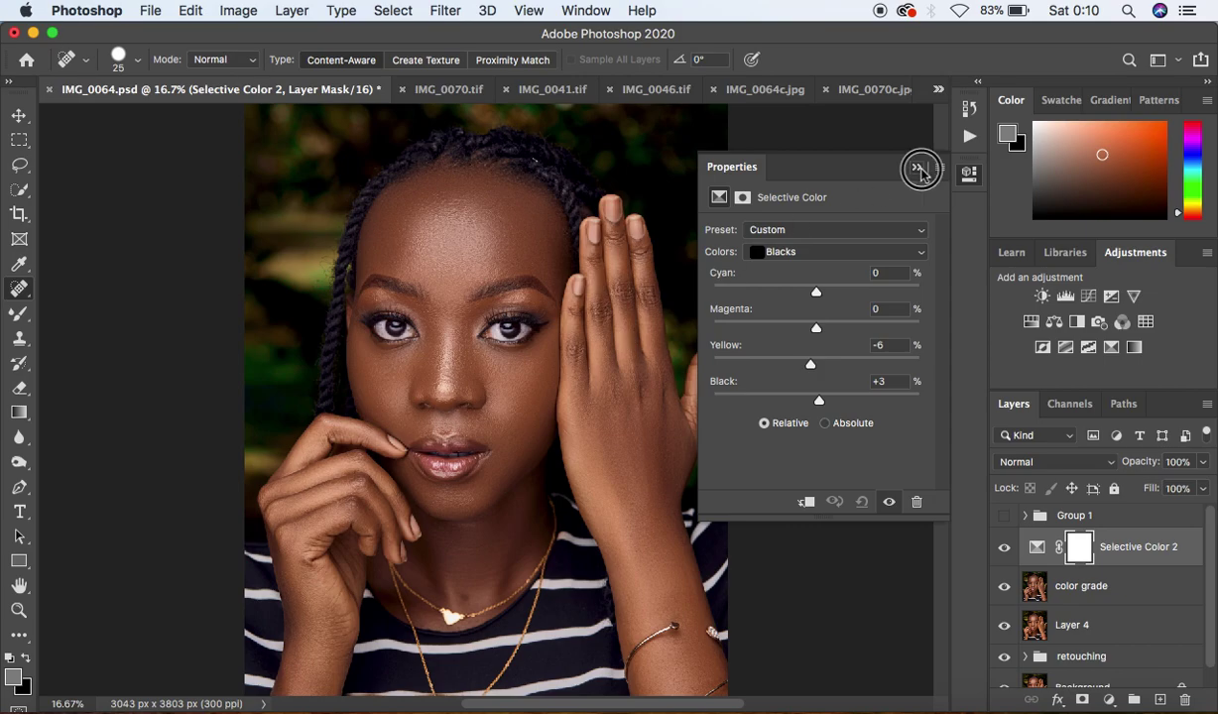
{"action": "left_click", "coordinate": [1005, 546]}
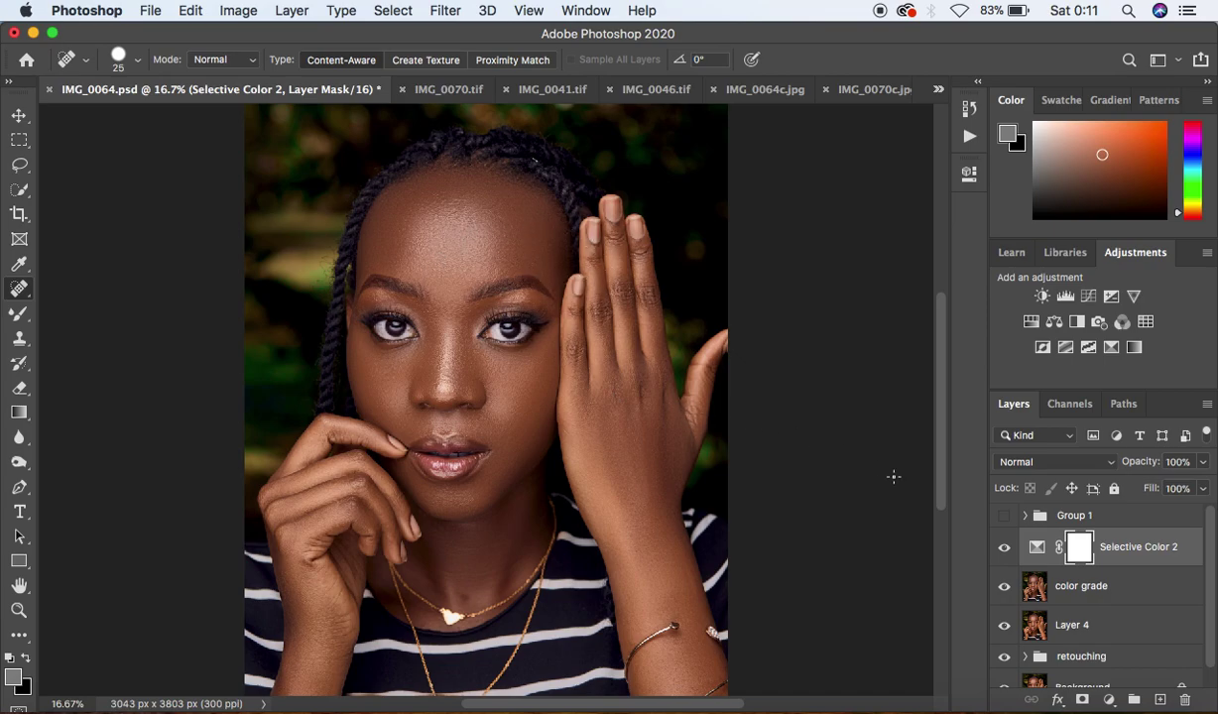
Add a Photo Filter adjustment layer using Cooling Filter (82) at 6% density.
{"action": "left_click", "coordinate": [1108, 701]}
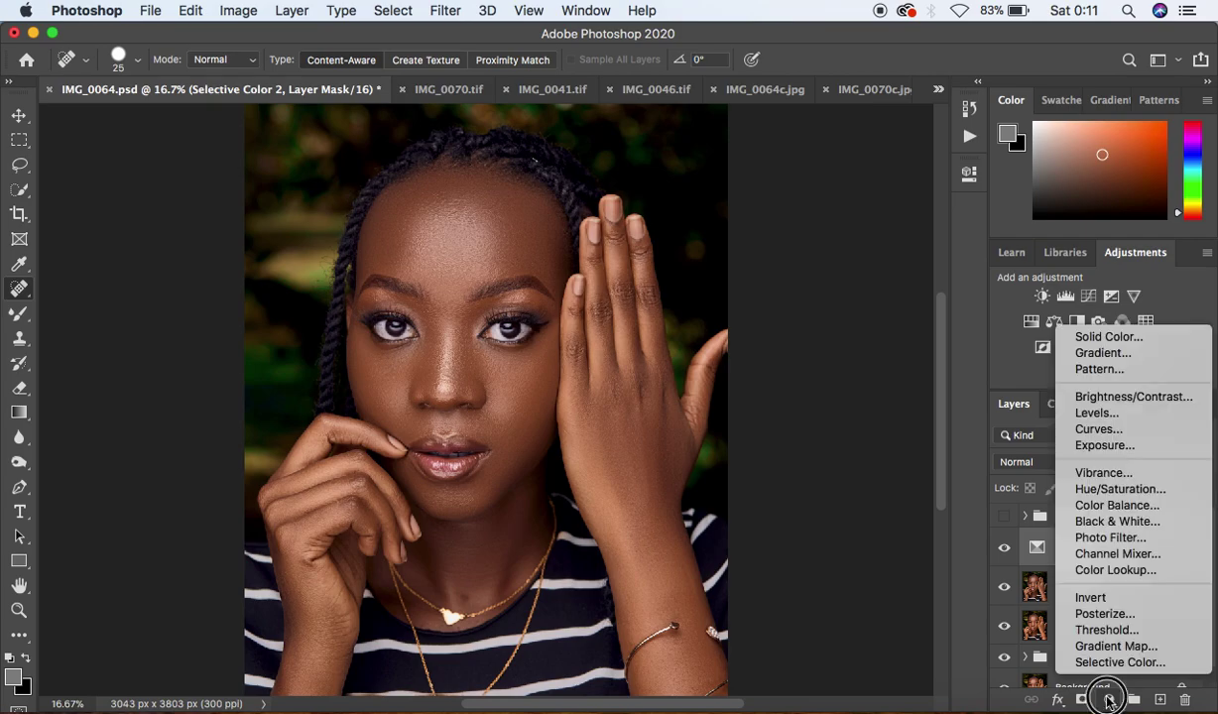
{"action": "left_click", "coordinate": [1108, 538]}
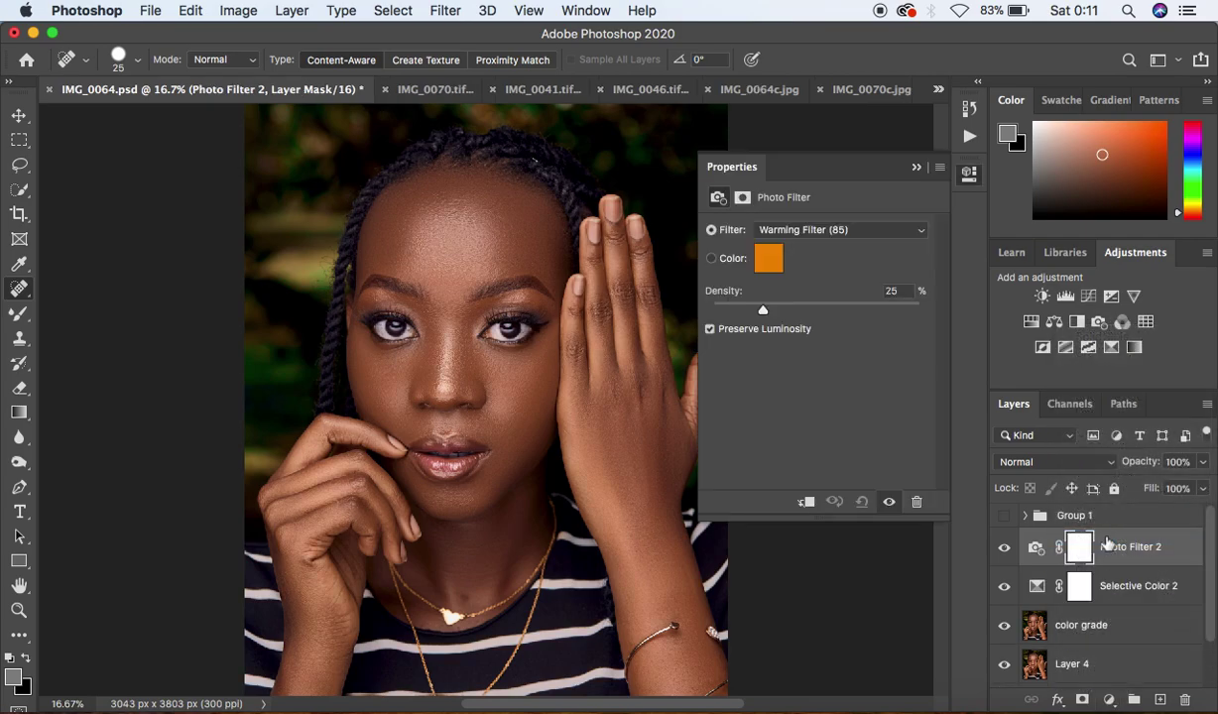
{"action": "left_click", "coordinate": [821, 230]}
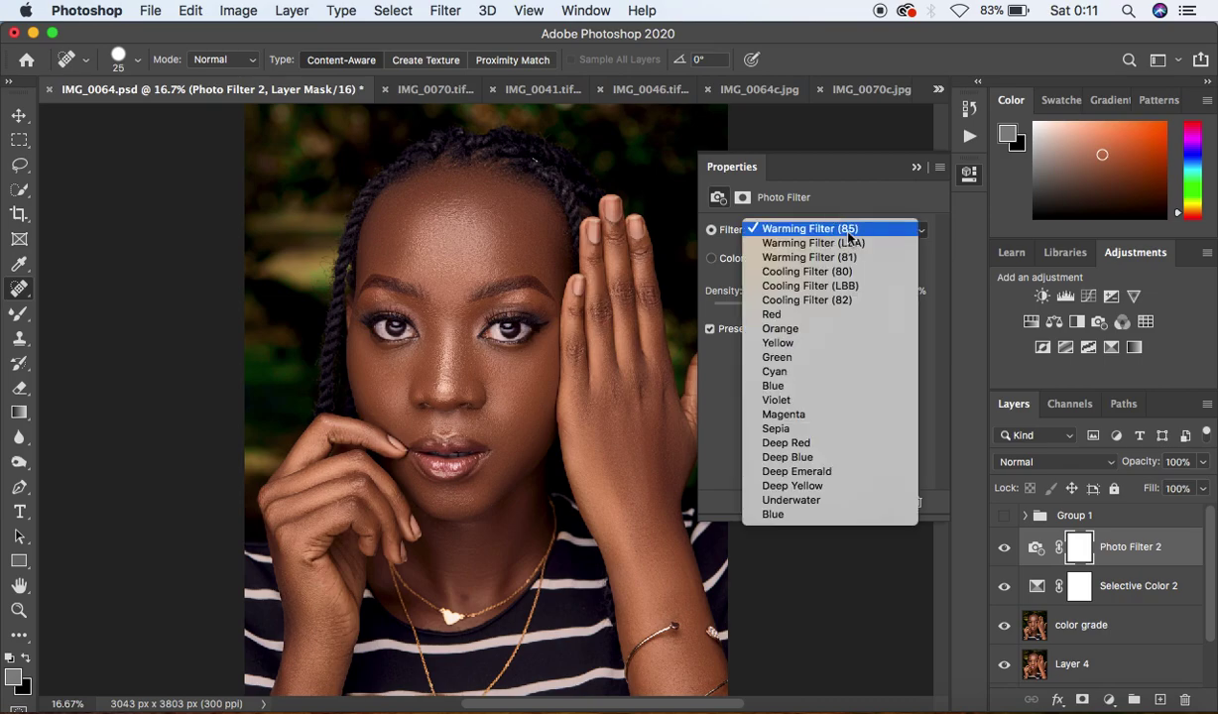
{"action": "left_click", "coordinate": [846, 300]}
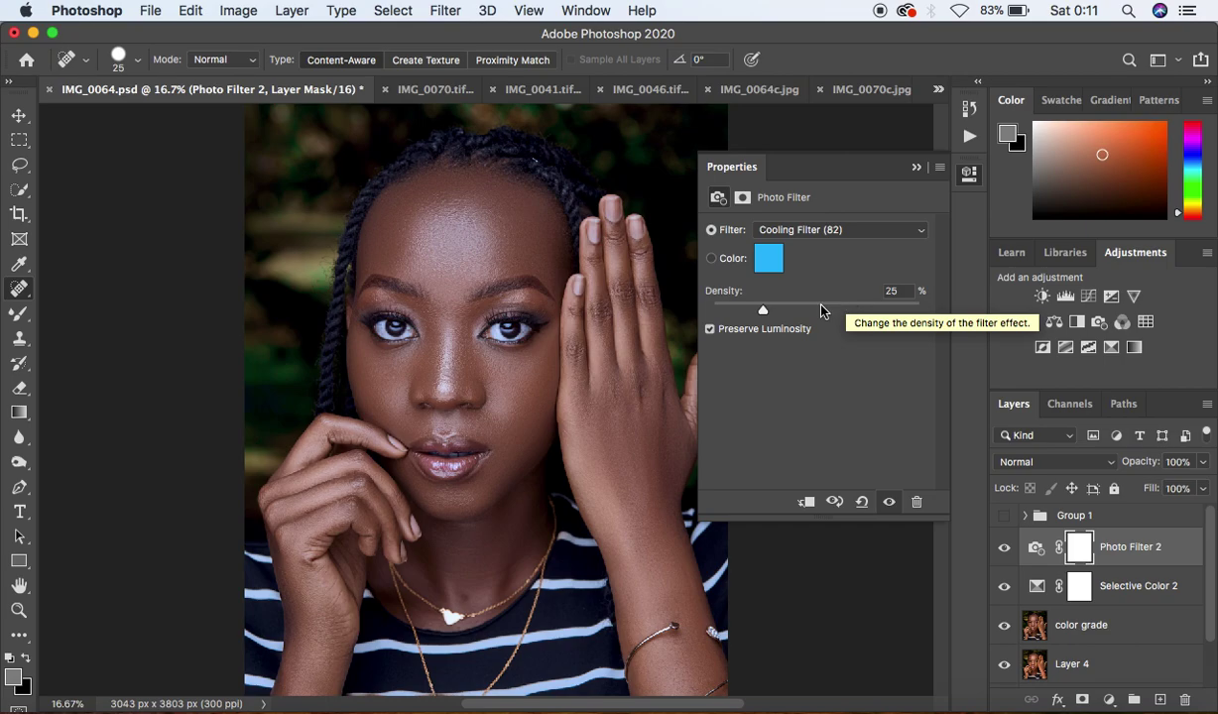
{"action": "left_click_drag", "start_coordinate": [761, 311], "coordinate": [724, 313]}
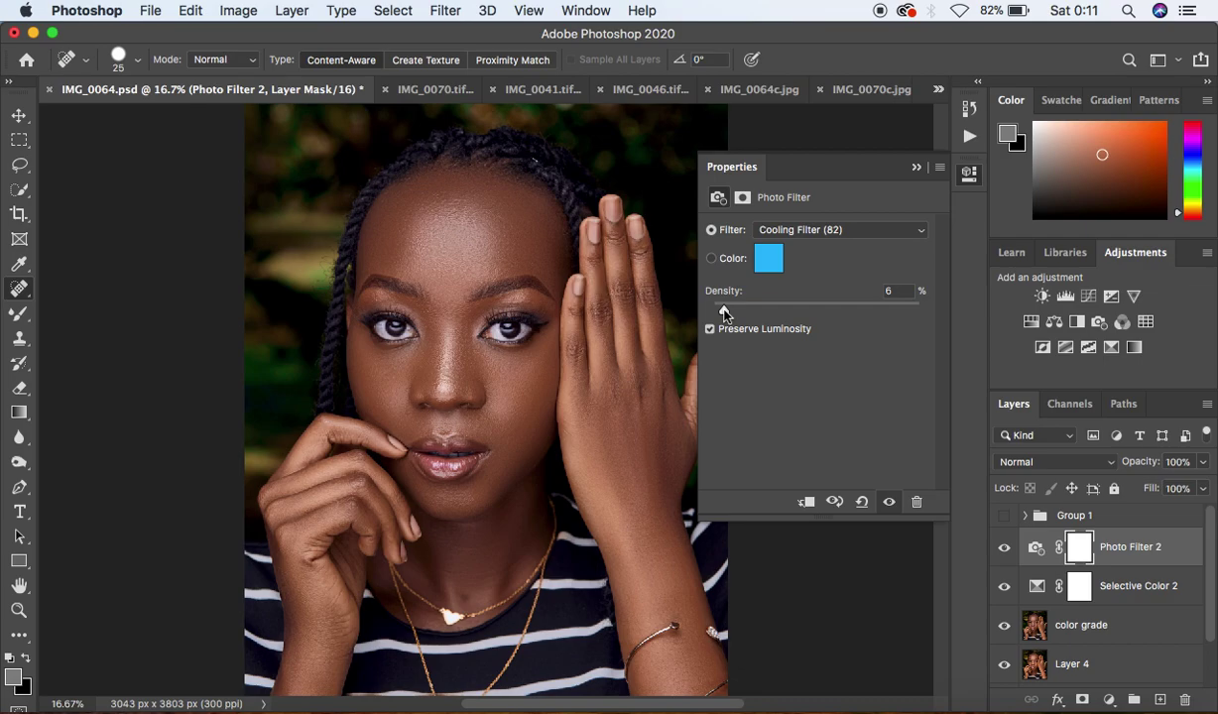
{"action": "left_click", "coordinate": [916, 169]}
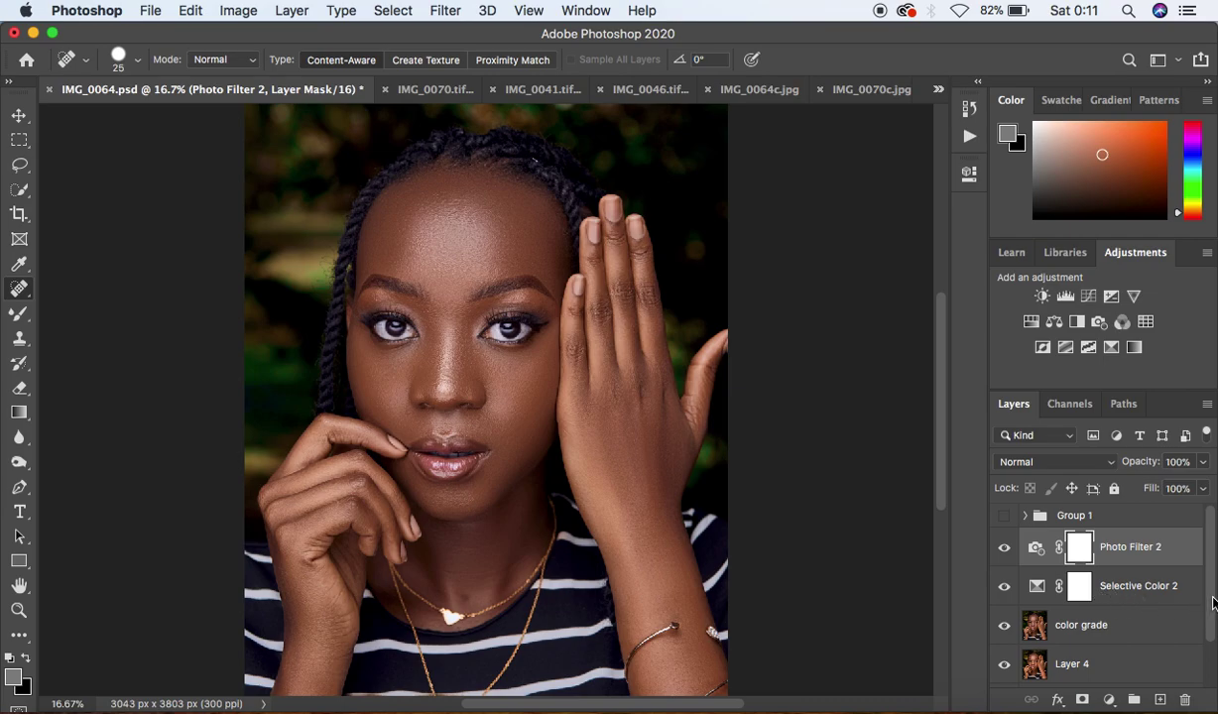
Group the Photo Filter, Selective Color and color grade layers together.
{"action": "scroll", "coordinate": [1154, 595], "scroll_direction": "down", "scroll_amount": 1}
{"action": "left_click", "coordinate": [1151, 605]}
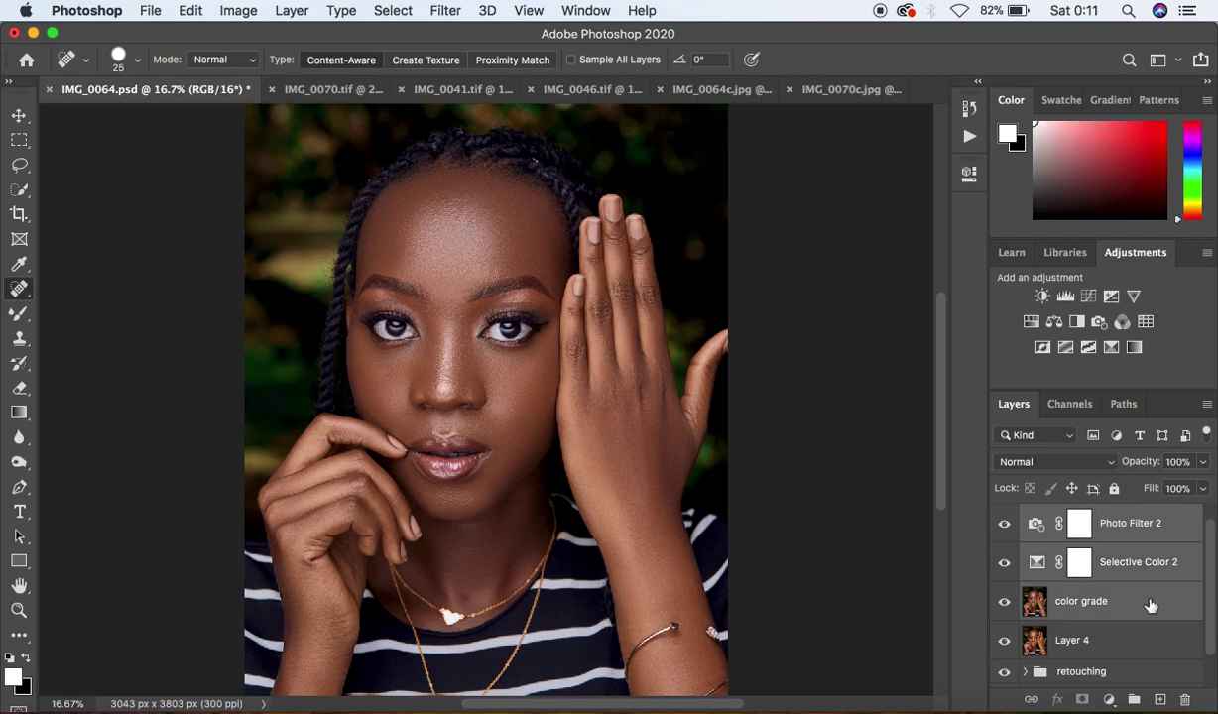
{"action": "key", "text": "super+g"}
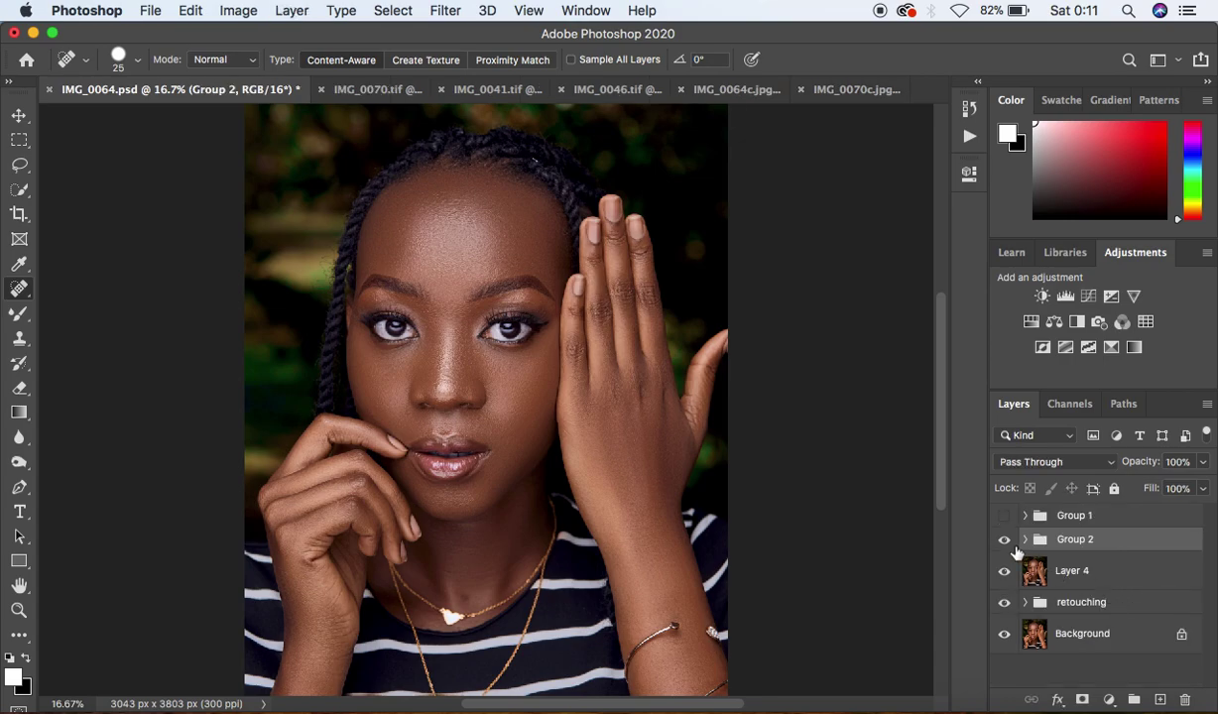
Compare the portrait before and after color grading by switching the new group's visibility off and on.
{"action": "left_click", "coordinate": [1004, 541]}
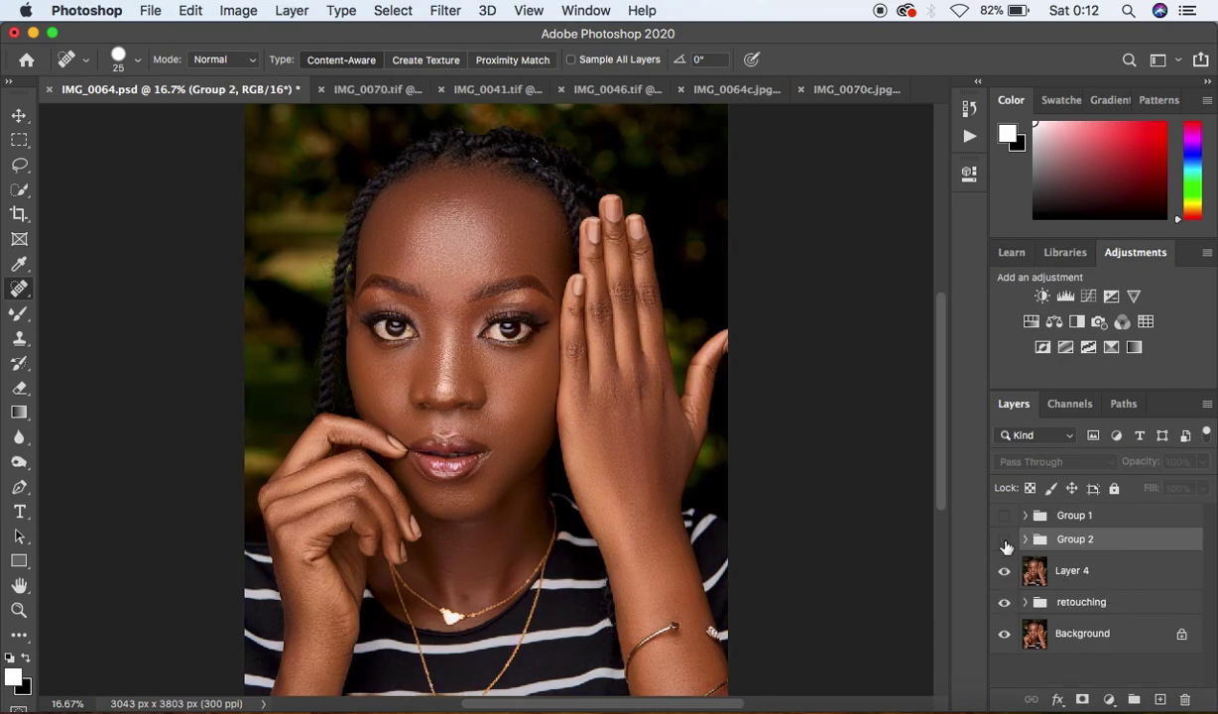
{"action": "left_click", "coordinate": [1005, 544]}
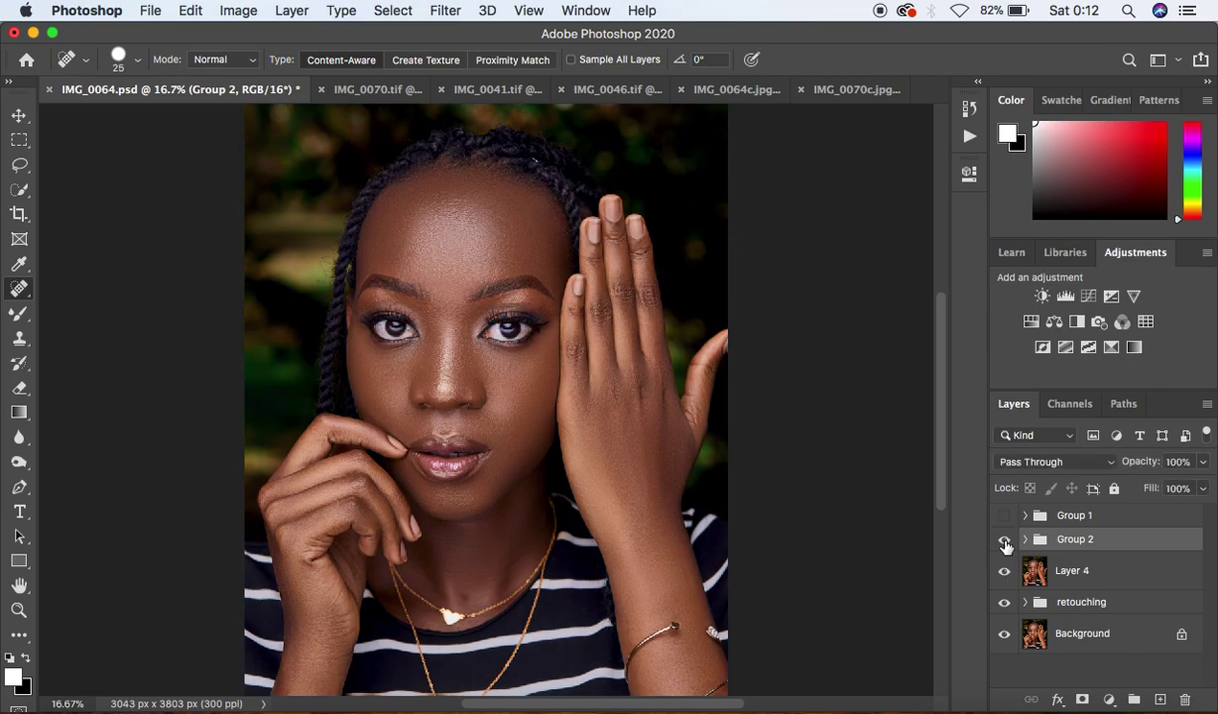
{"action": "left_click", "coordinate": [1005, 545]}
{"action": "left_click", "coordinate": [1004, 544]}
{"action": "left_click", "coordinate": [1005, 545]}
{"action": "left_click", "coordinate": [1005, 545]}
{"action": "left_click", "coordinate": [1005, 545]}
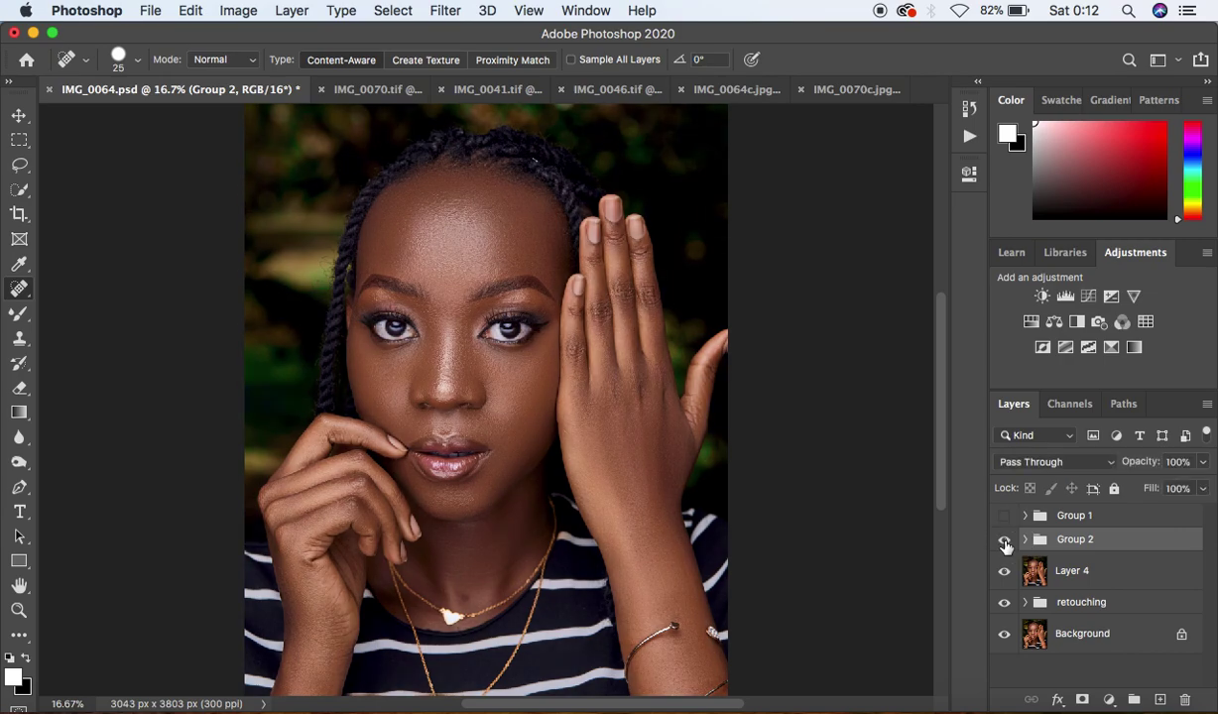